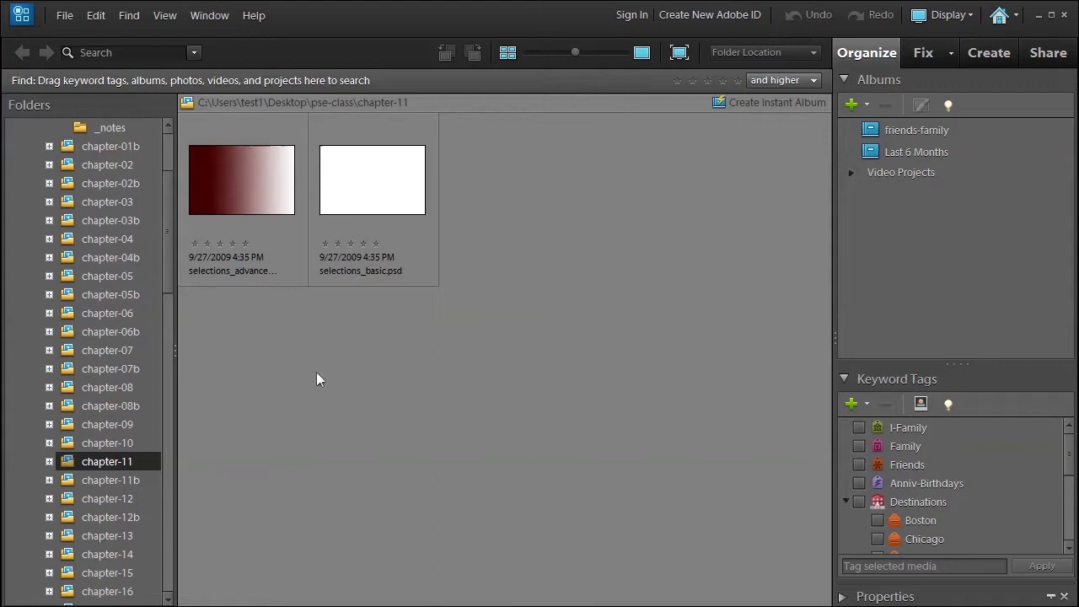
Open the first thumbnail, selections_advanced.psd, from the Organizer in the Photoshop Elements Editor.
click(245, 178)
right_click(245, 178)
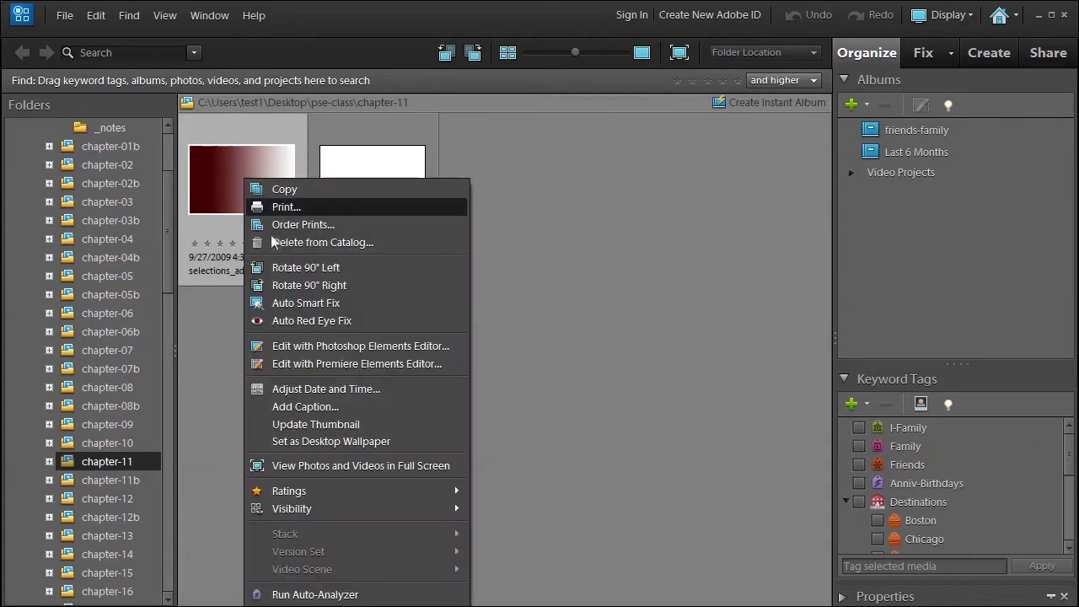
click(315, 348)
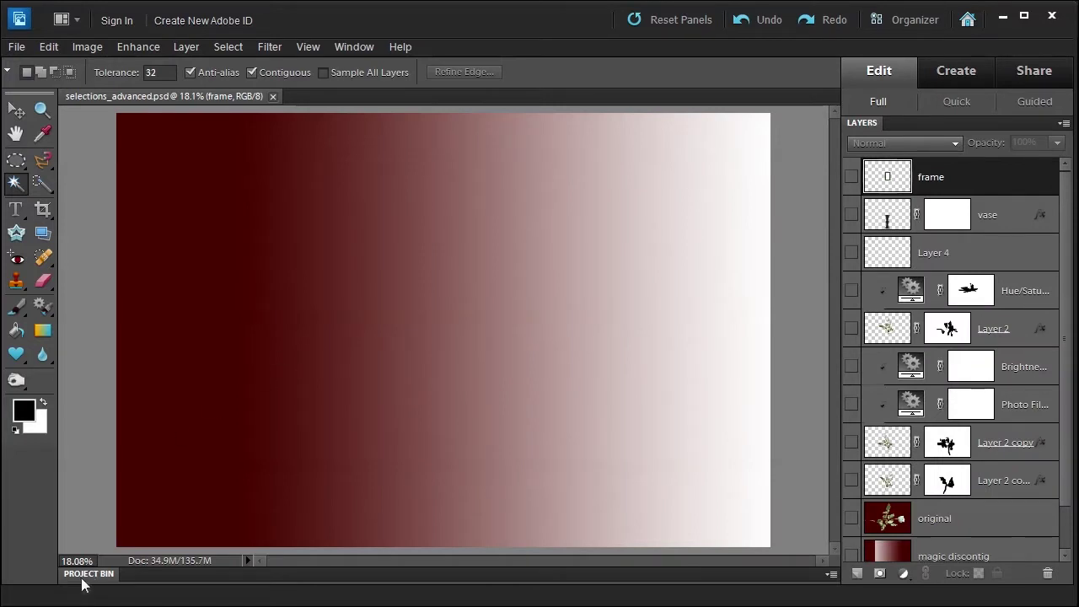
Set the Magic Wand tolerance to 1 and make the magic contig layer current.
click(151, 72)
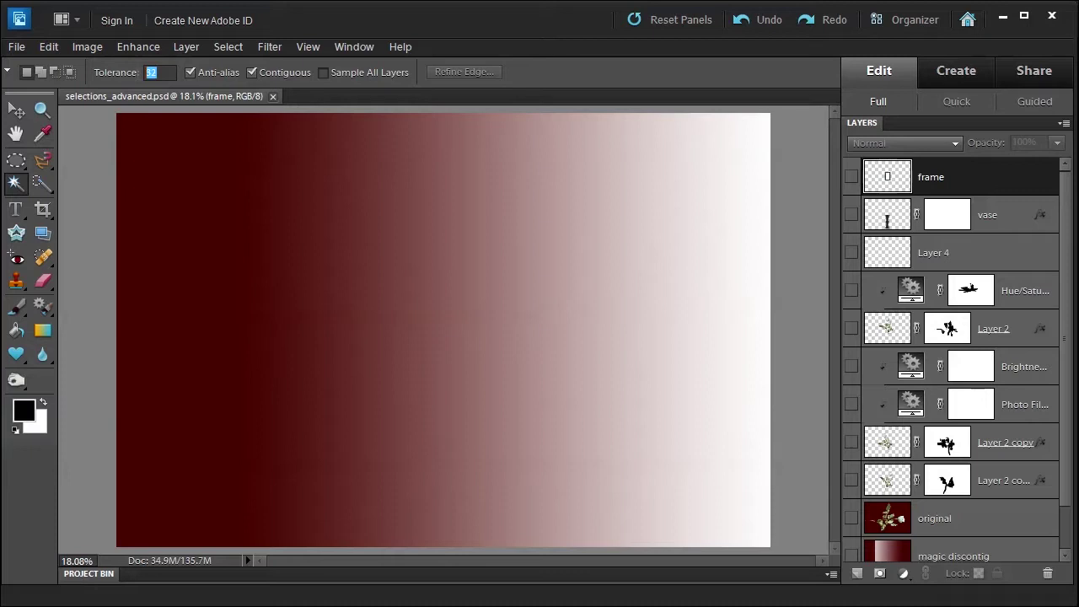
text(1)
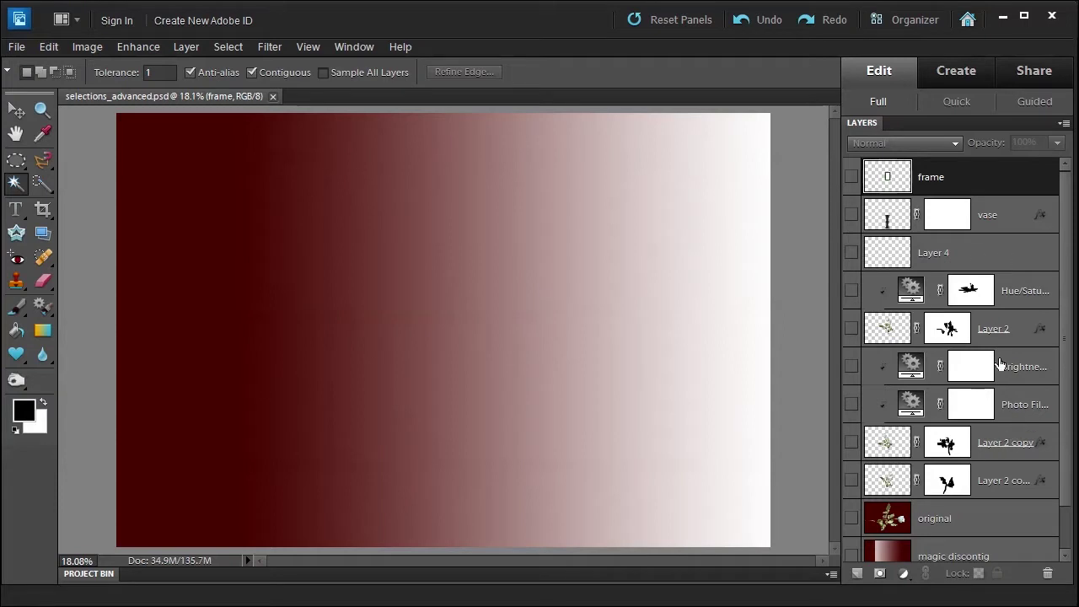
scroll(1069, 315, down, 2)
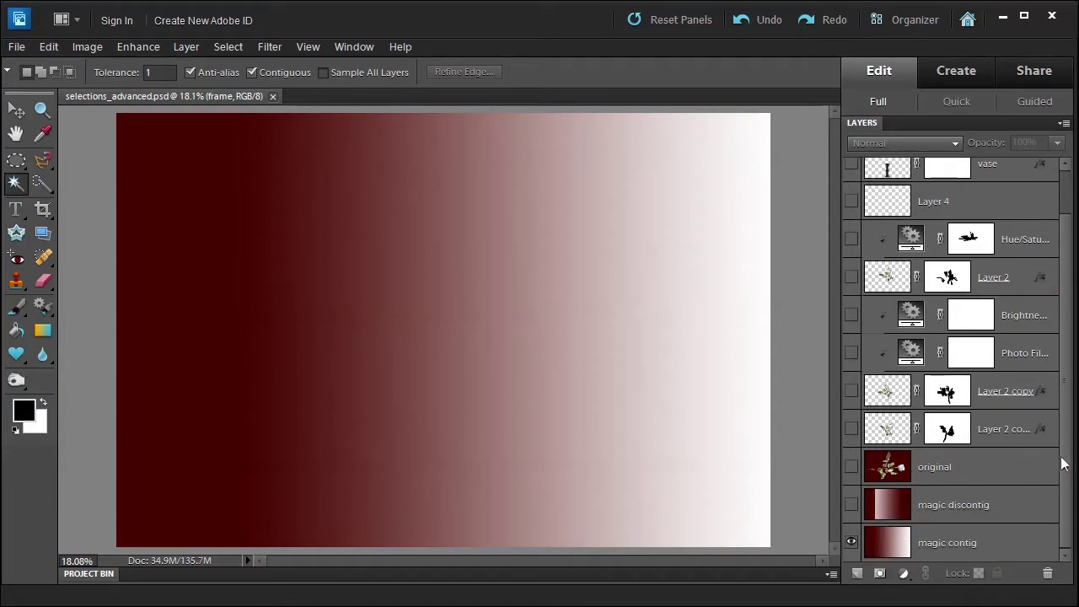
click(1001, 542)
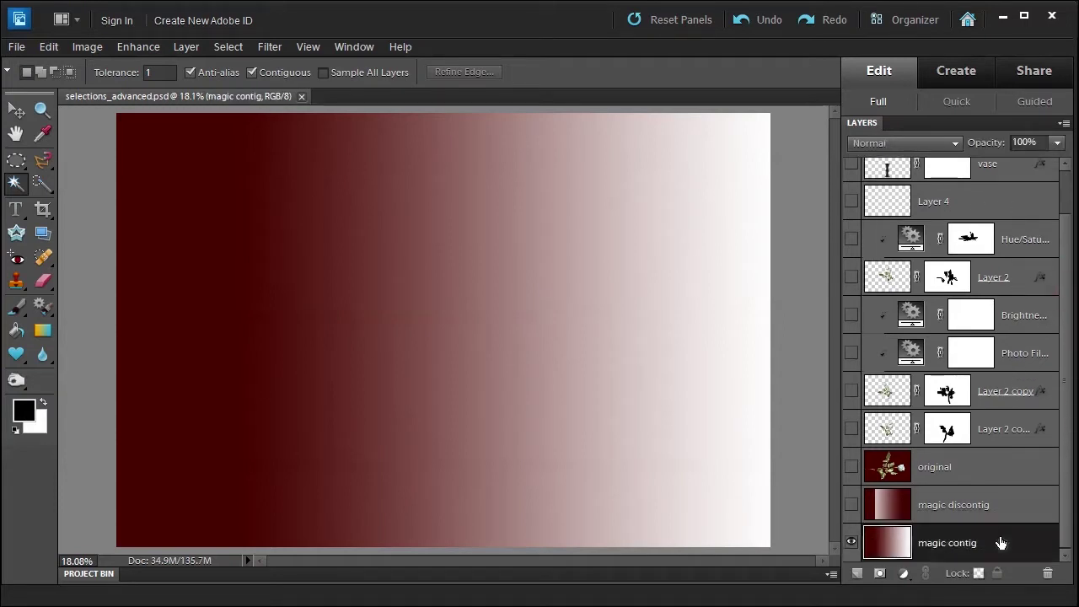
Try Magic Wand selections across the gradient, ending on a thin strip near the middle.
click(159, 151)
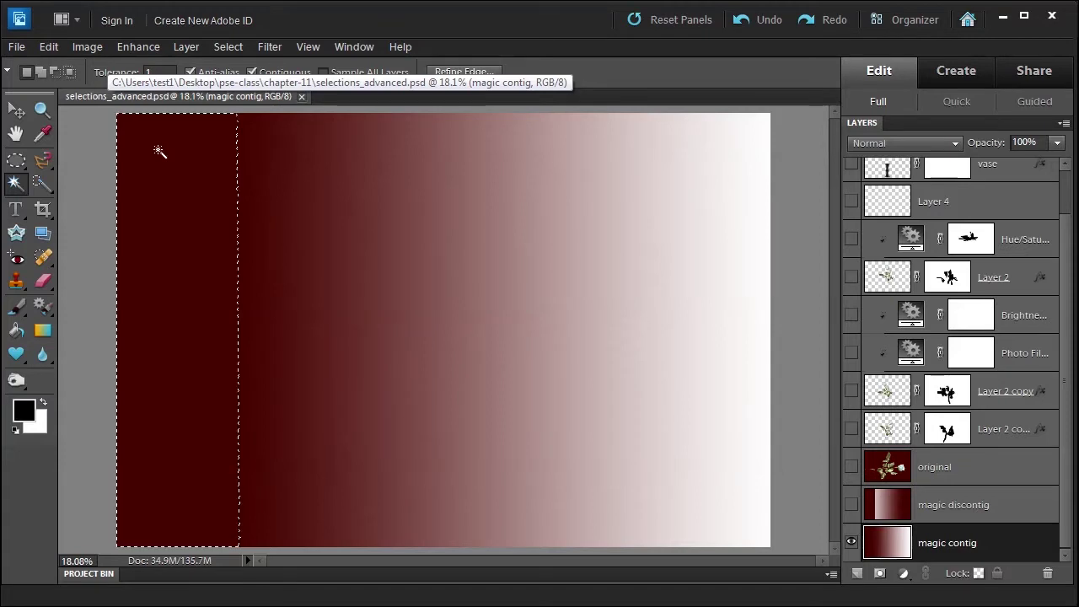
click(637, 198)
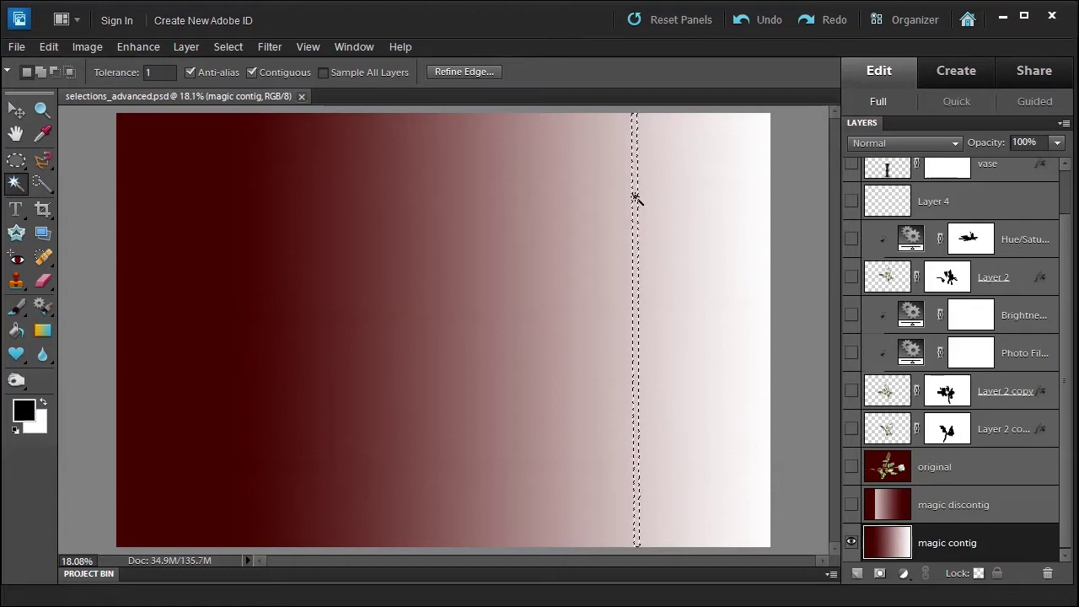
click(690, 194)
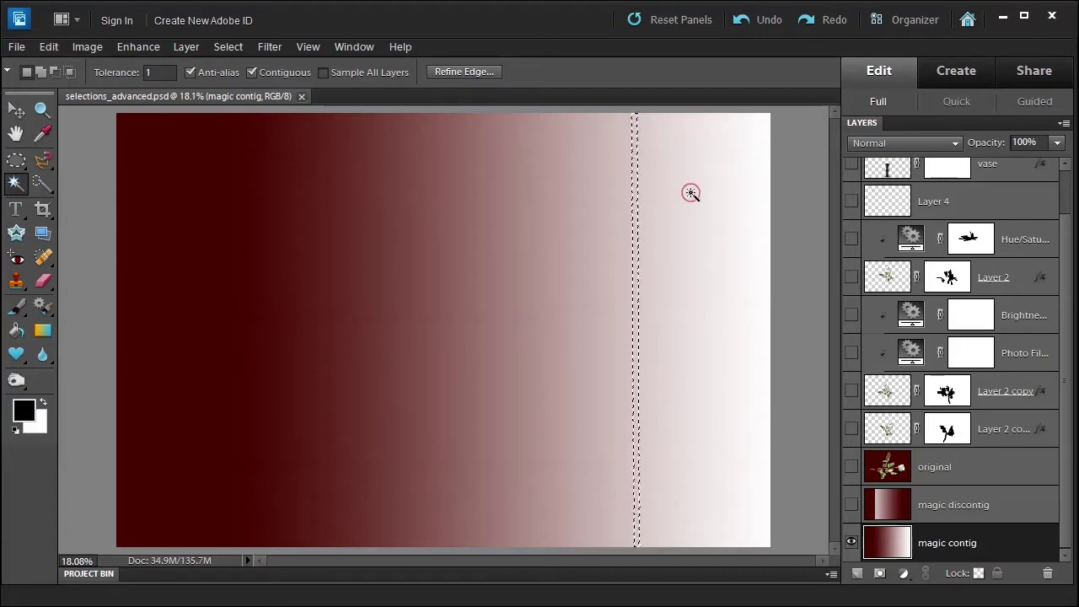
click(759, 192)
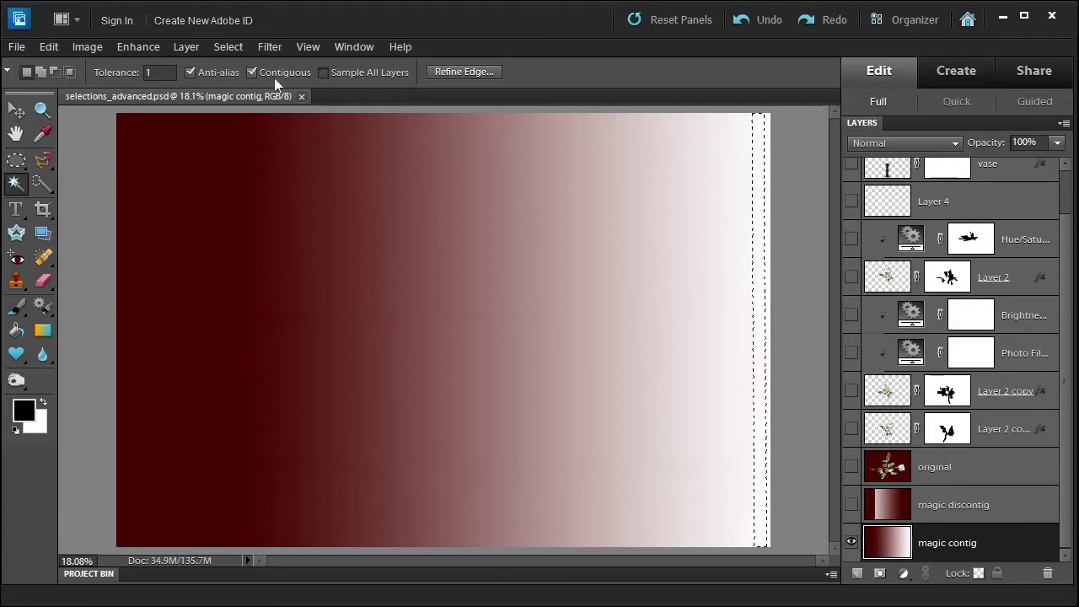
click(436, 160)
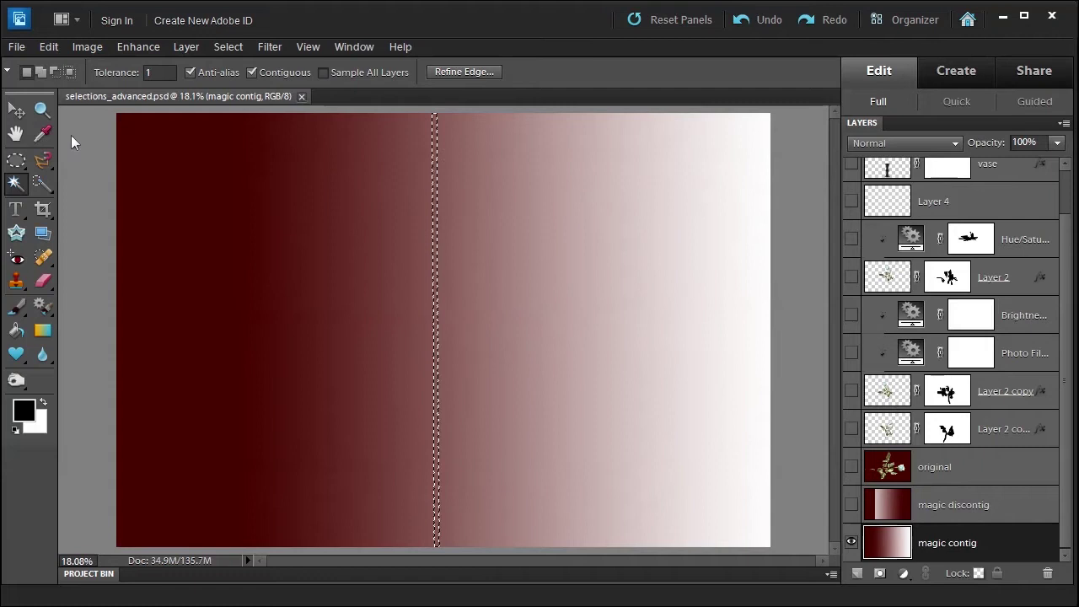
Deselect, then switch to and show the magic discontig layer while hiding magic contig.
click(229, 48)
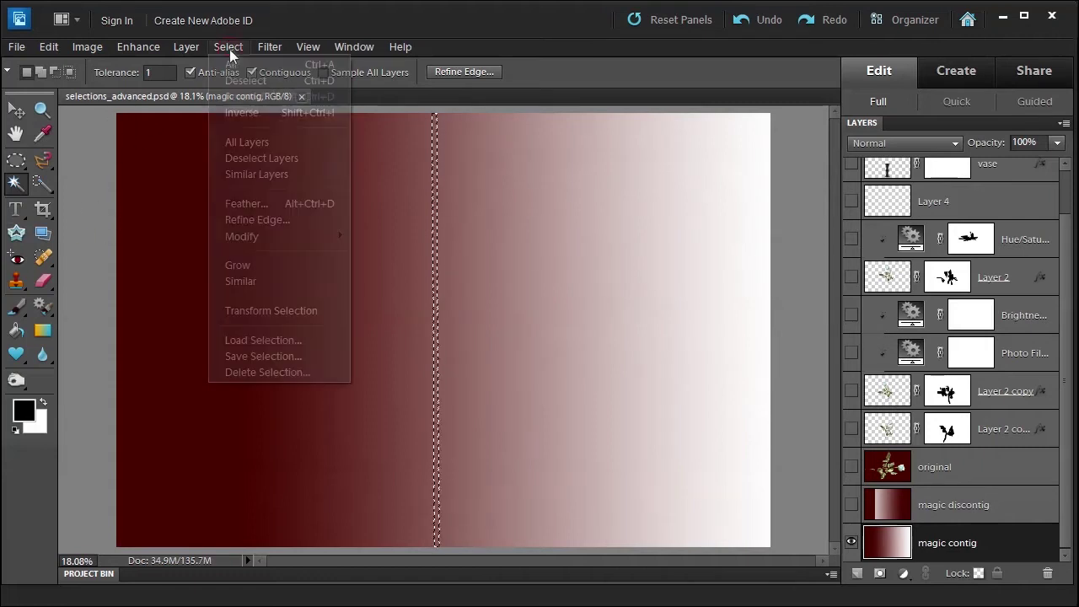
click(241, 80)
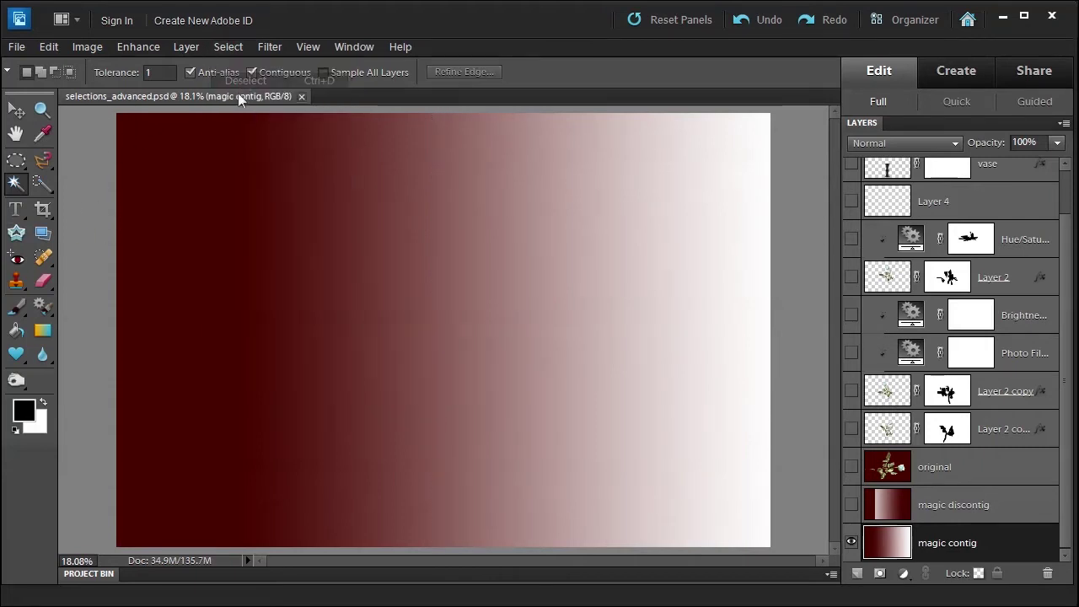
click(1001, 504)
click(851, 504)
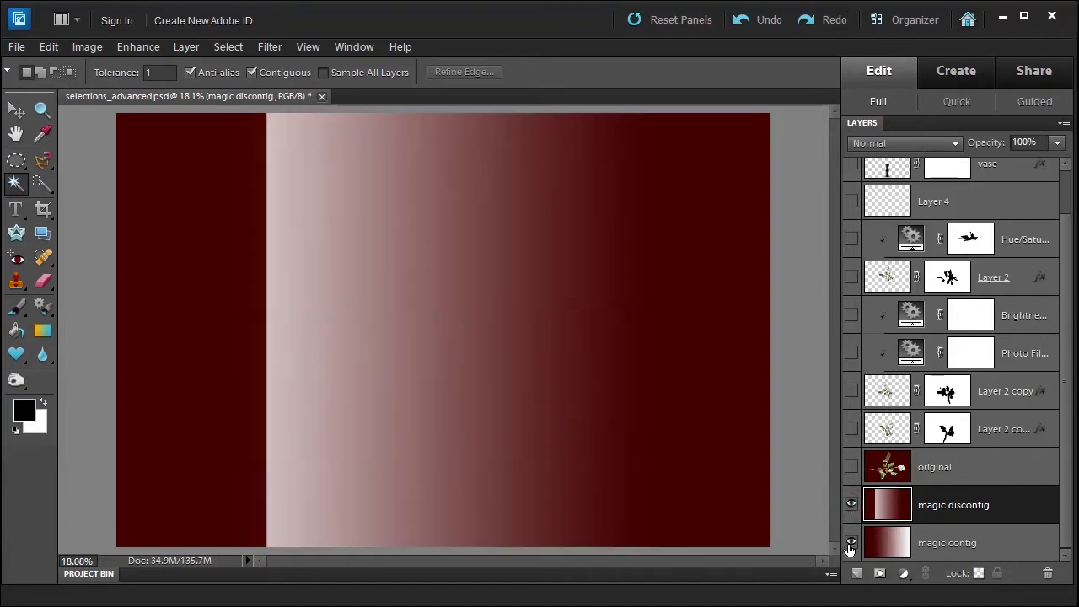
click(851, 543)
Select both dark side bands together by turning off Contiguous and clicking the dark band.
click(158, 150)
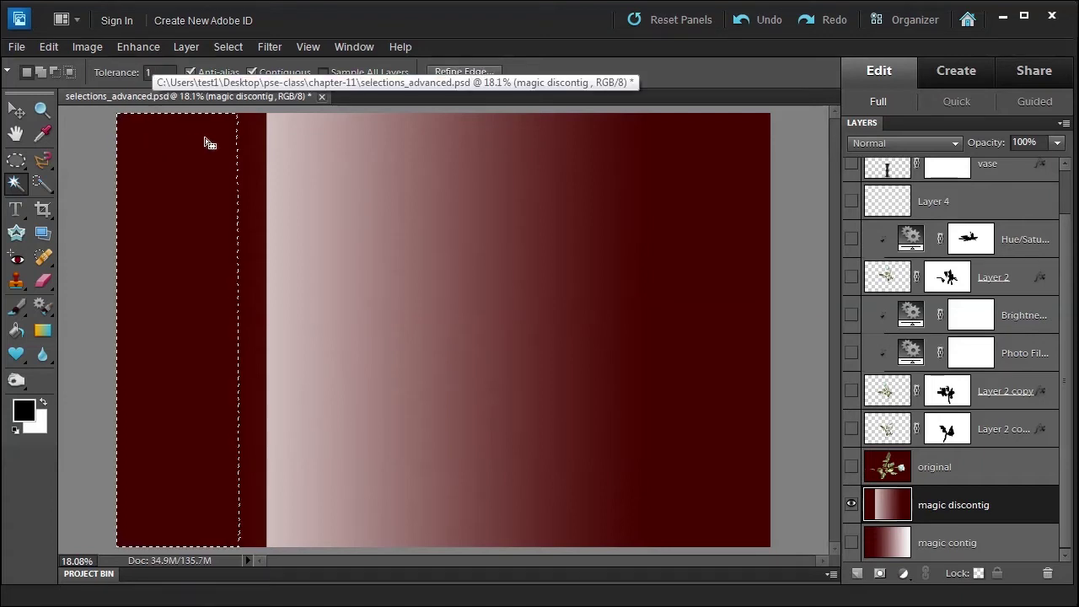
click(250, 73)
click(151, 157)
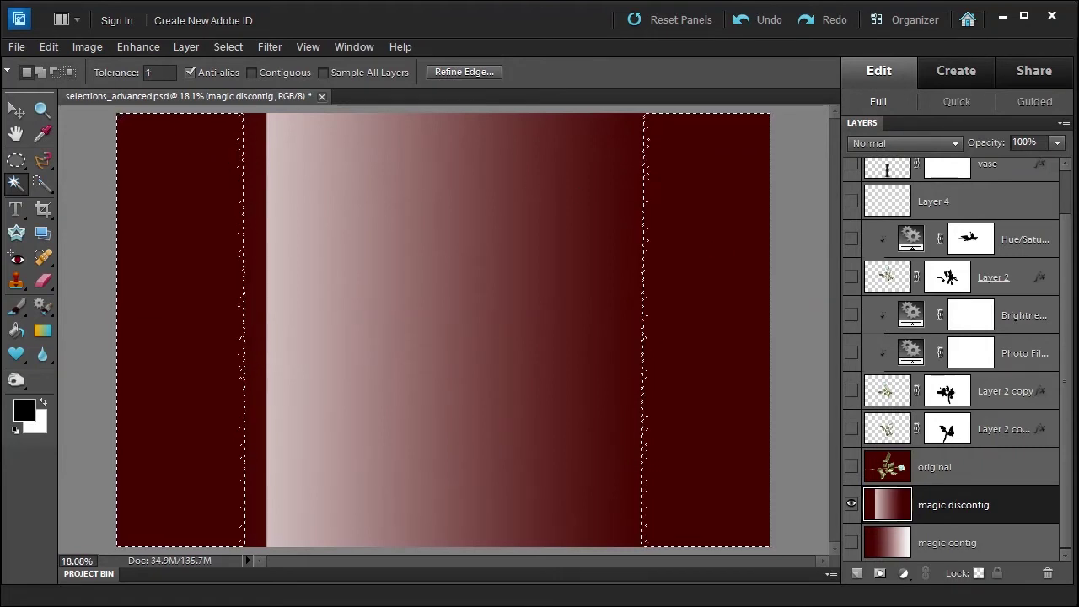
Raise the tolerance to 32 and reselect, adding the whole darker right half.
key(BackSpace)
text(32)
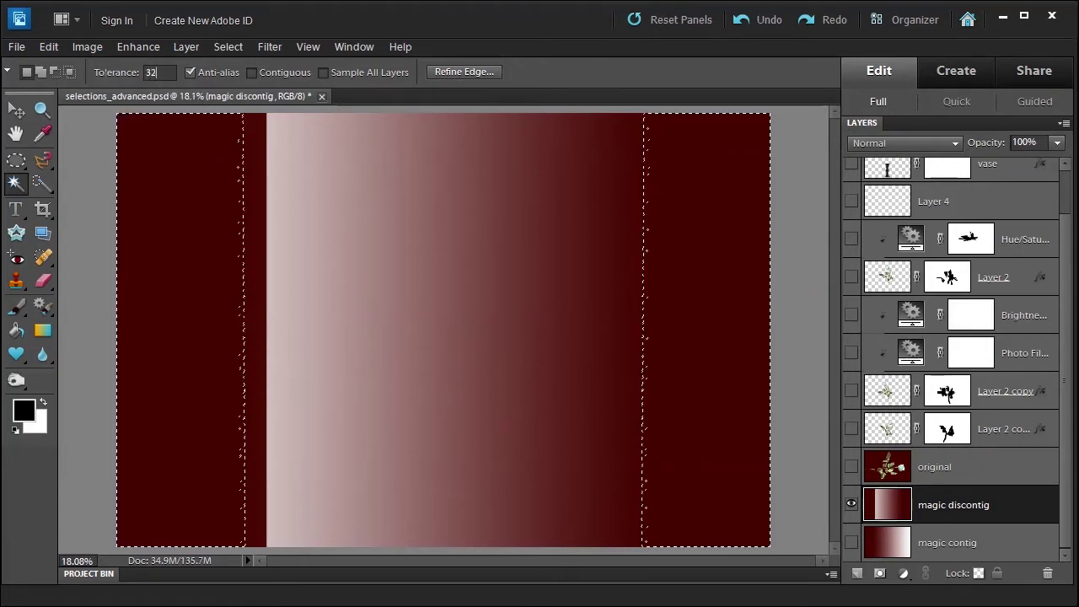
click(256, 156)
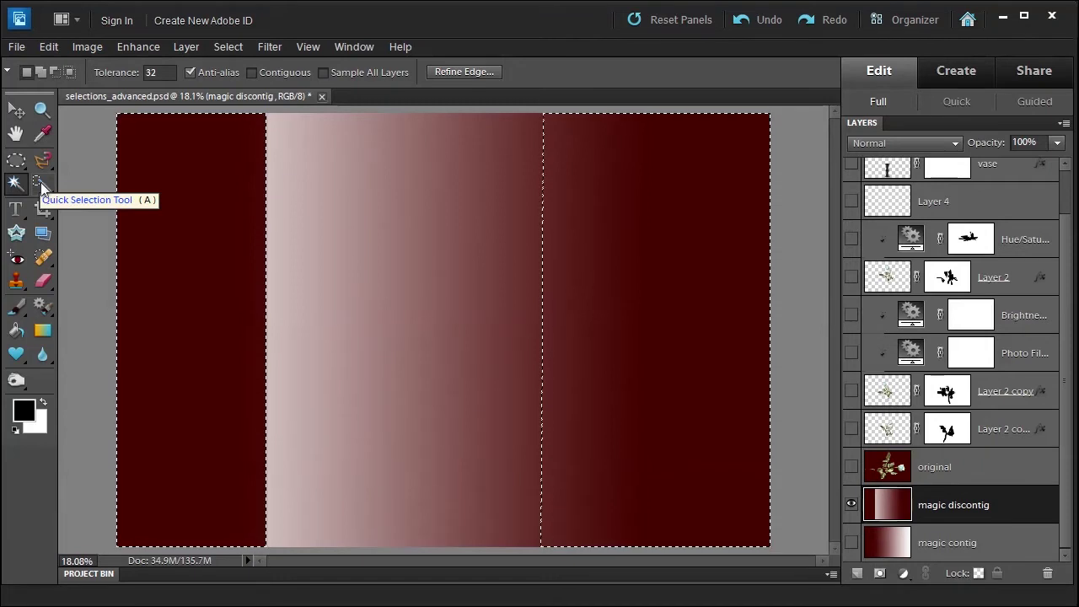
Deselect, then show the original rose layer and hide the magic discontig layer.
click(224, 49)
click(227, 77)
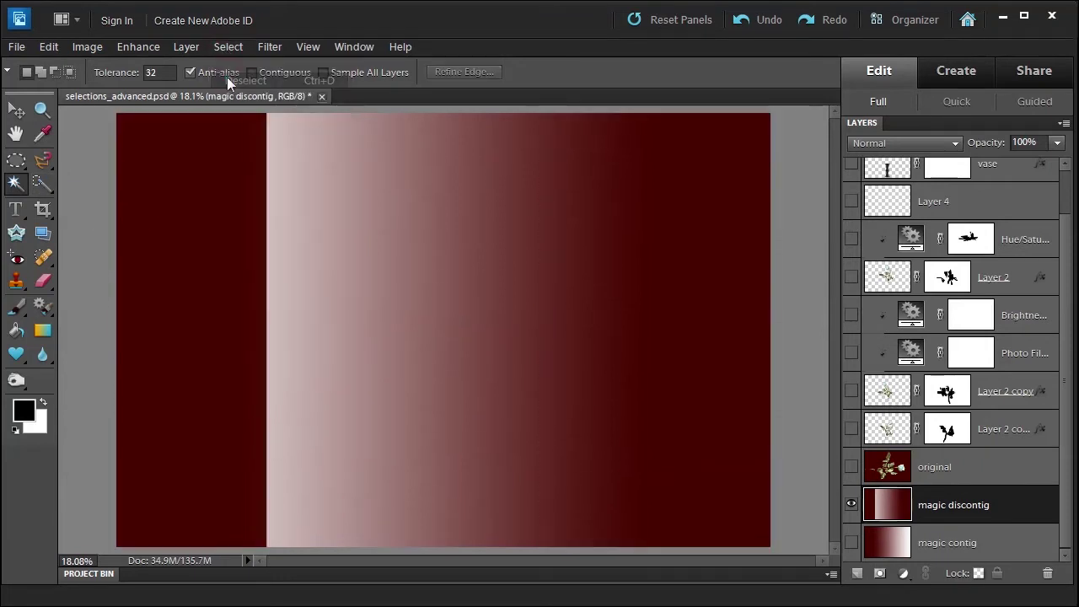
click(1006, 466)
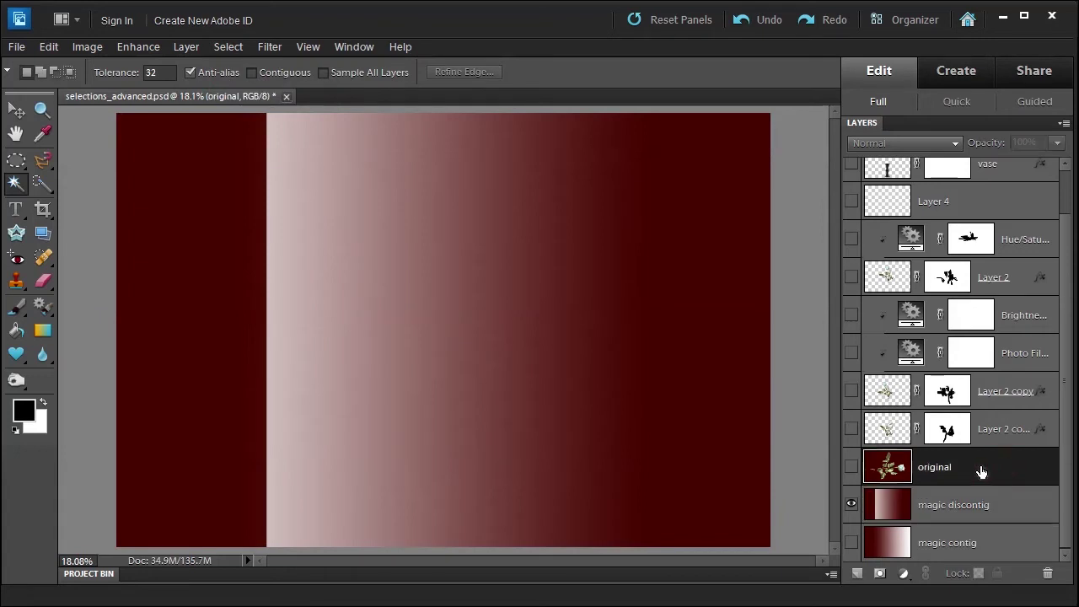
click(851, 467)
click(852, 505)
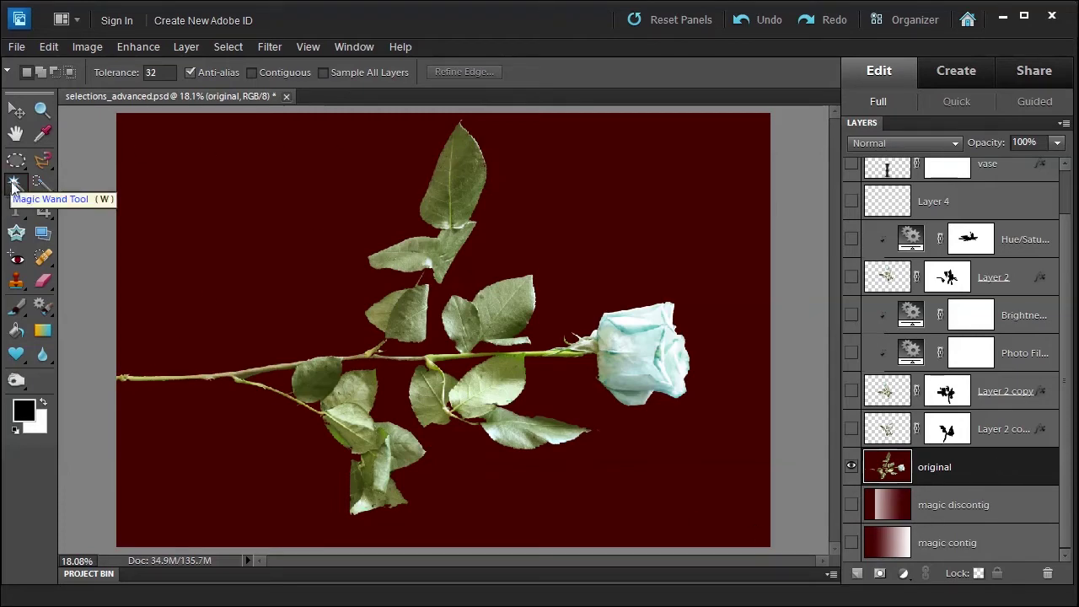
Set the Magic Wand to tolerance 10, Contiguous on, in Add to selection mode.
click(153, 73)
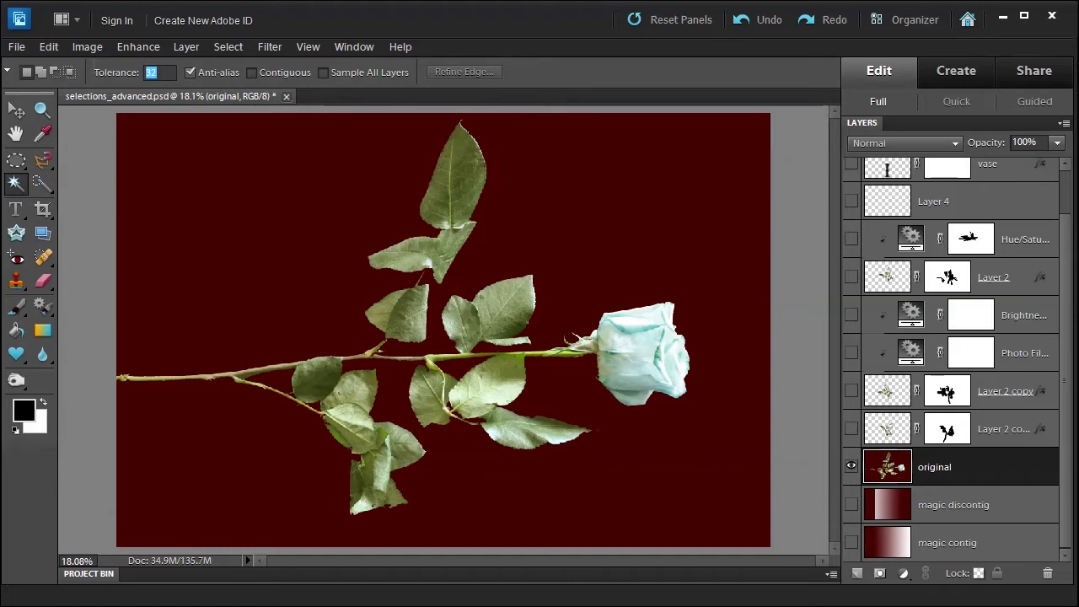
text(10)
click(251, 74)
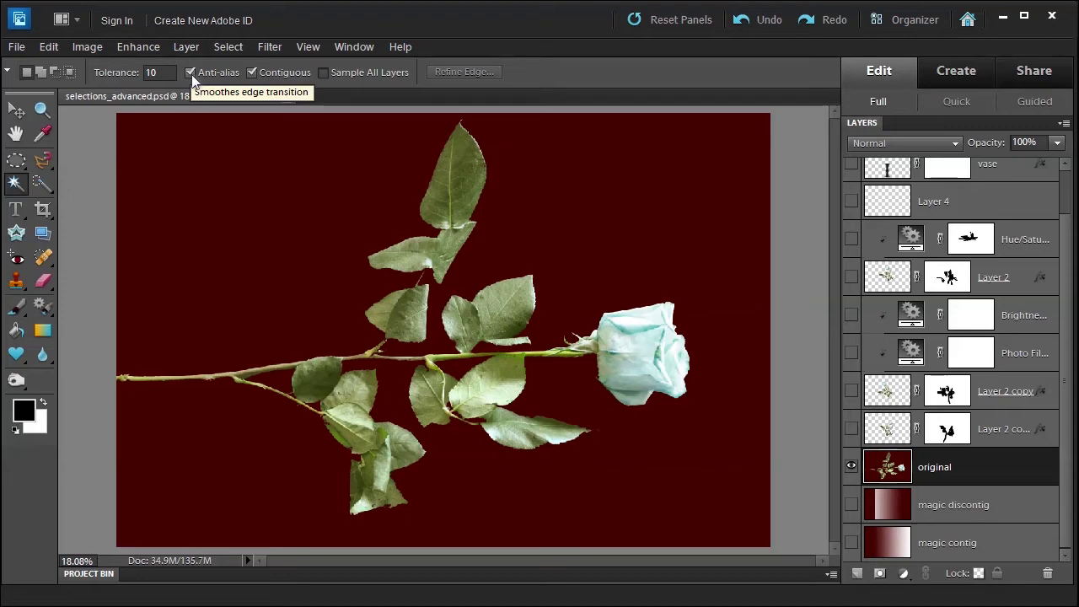
click(39, 72)
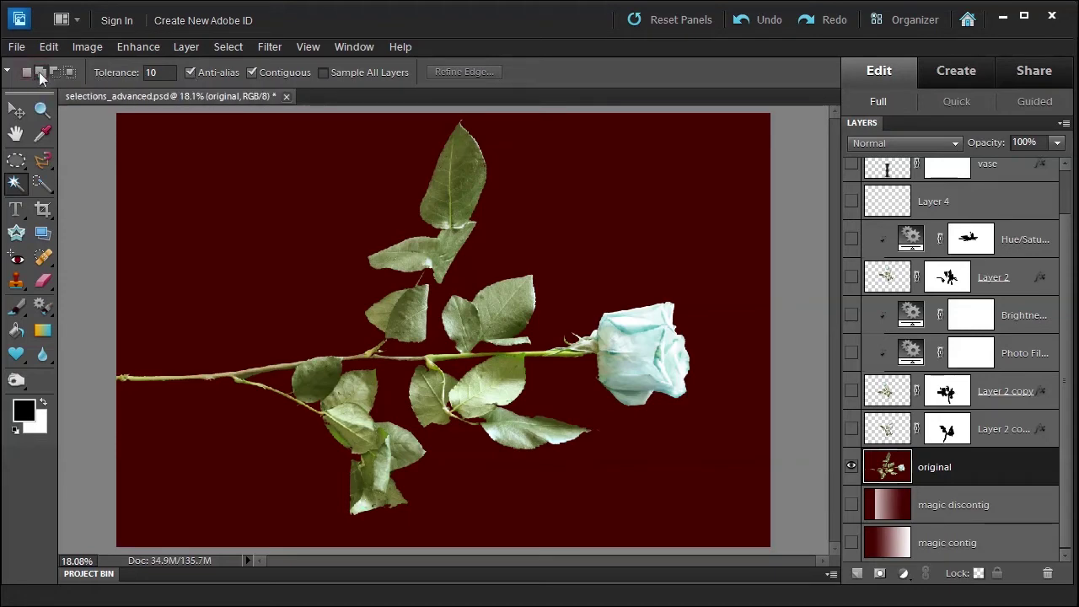
Add the upper and middle leaves, then turn off Contiguous to spread across matching greens.
click(464, 170)
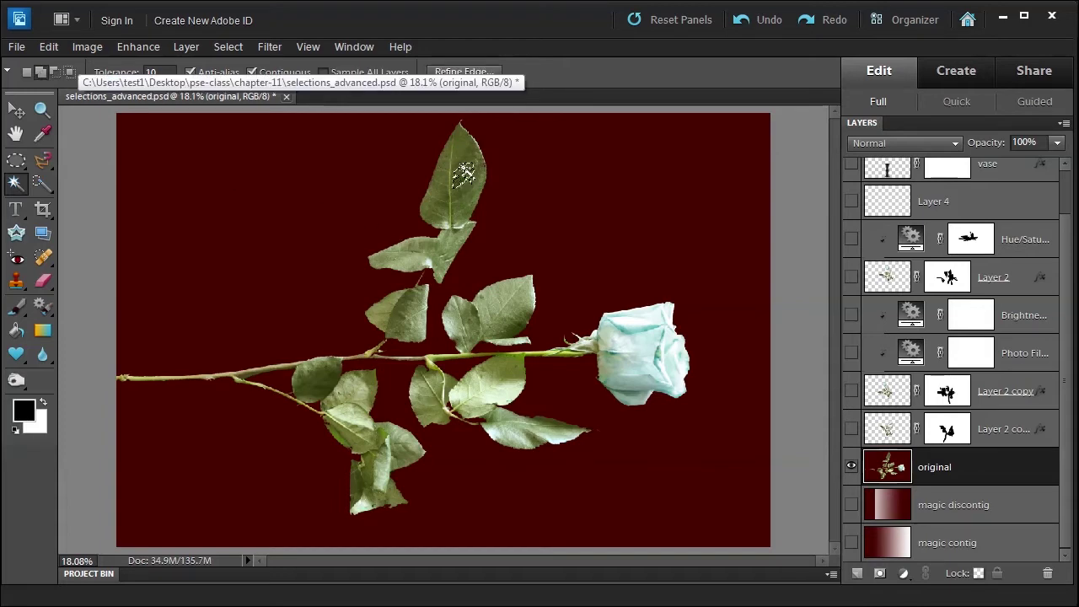
click(447, 244)
click(447, 194)
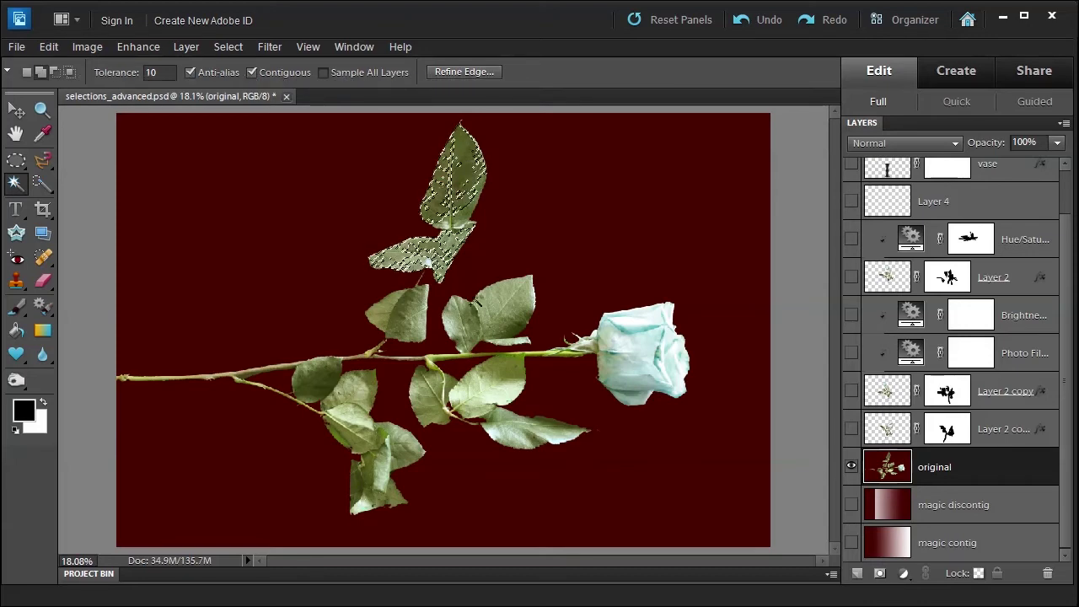
click(508, 302)
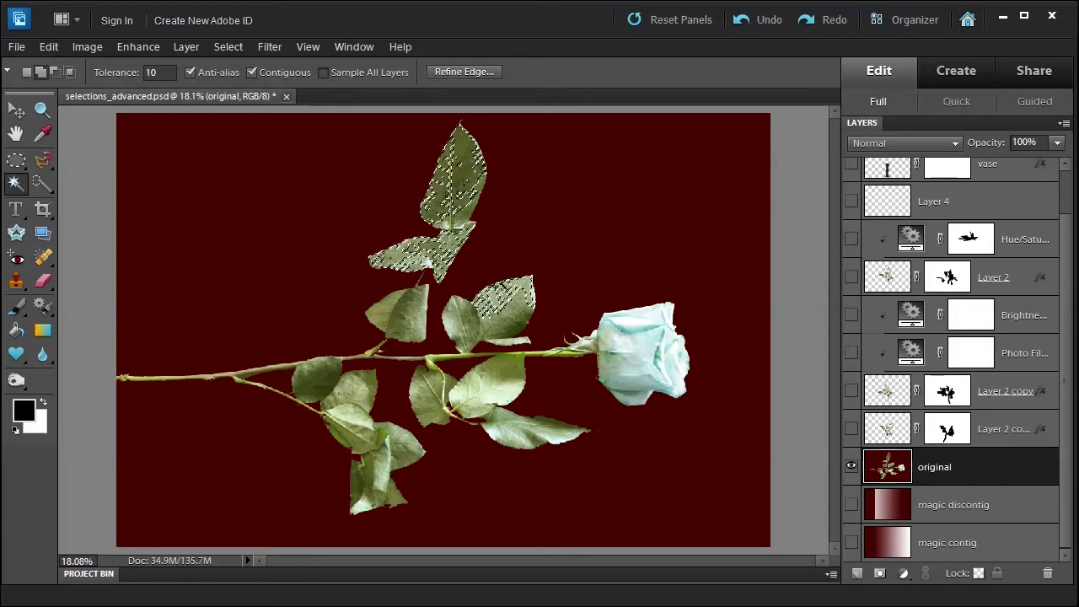
click(251, 72)
click(404, 317)
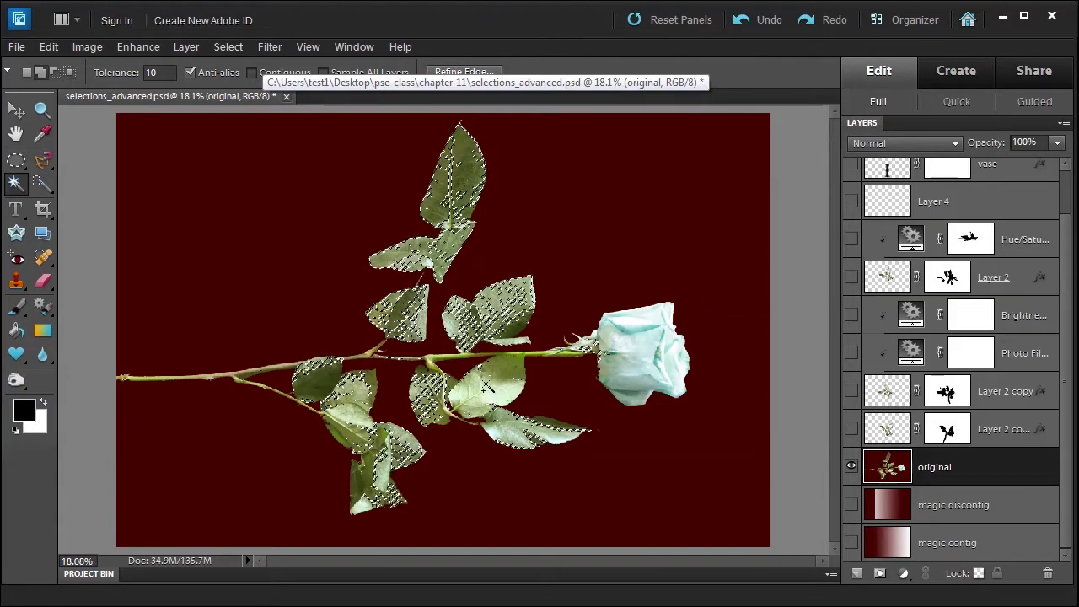
Compare the leaf selection in Refine Edge's Standard, On Black and Mask previews, then close it.
click(463, 73)
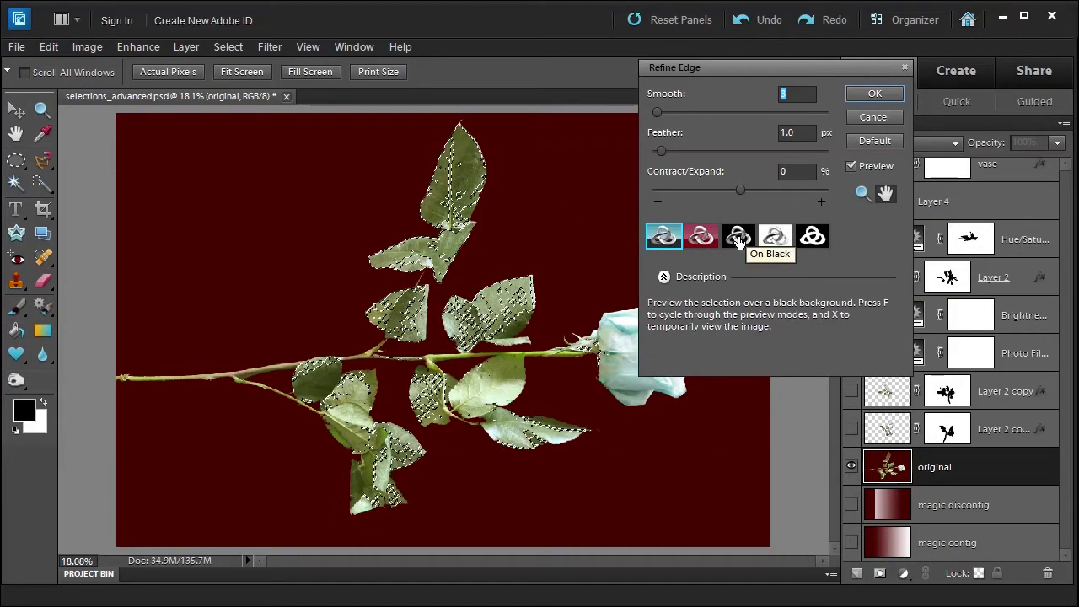
click(739, 240)
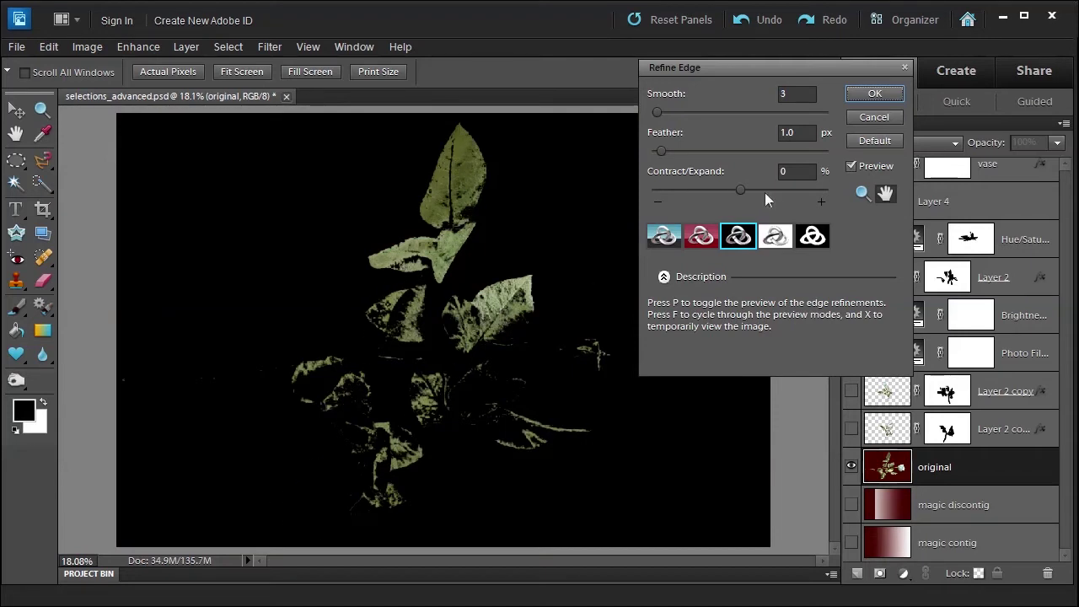
click(662, 236)
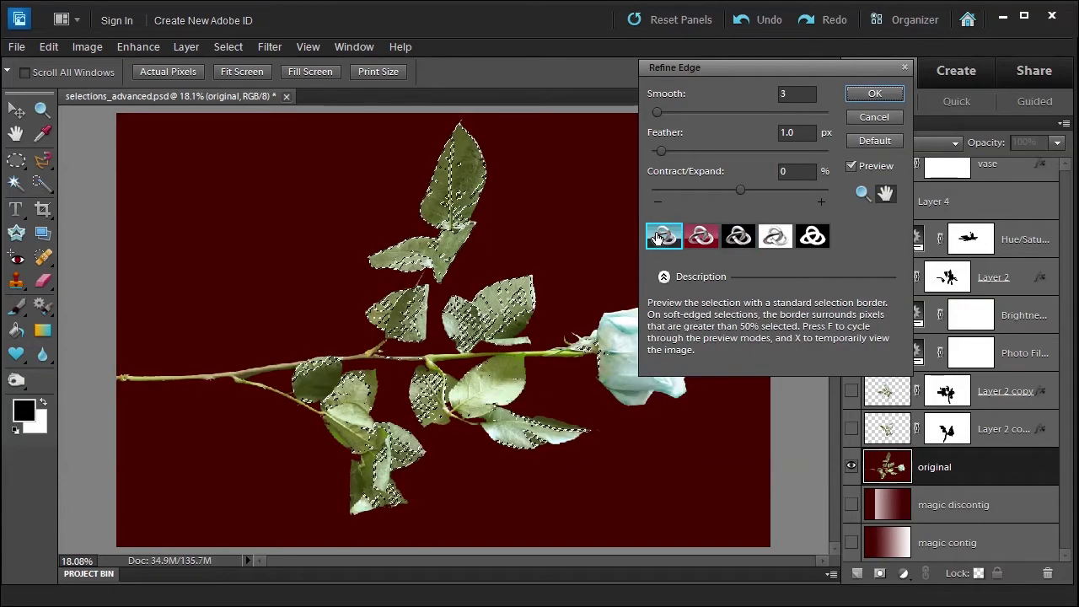
click(698, 237)
click(739, 237)
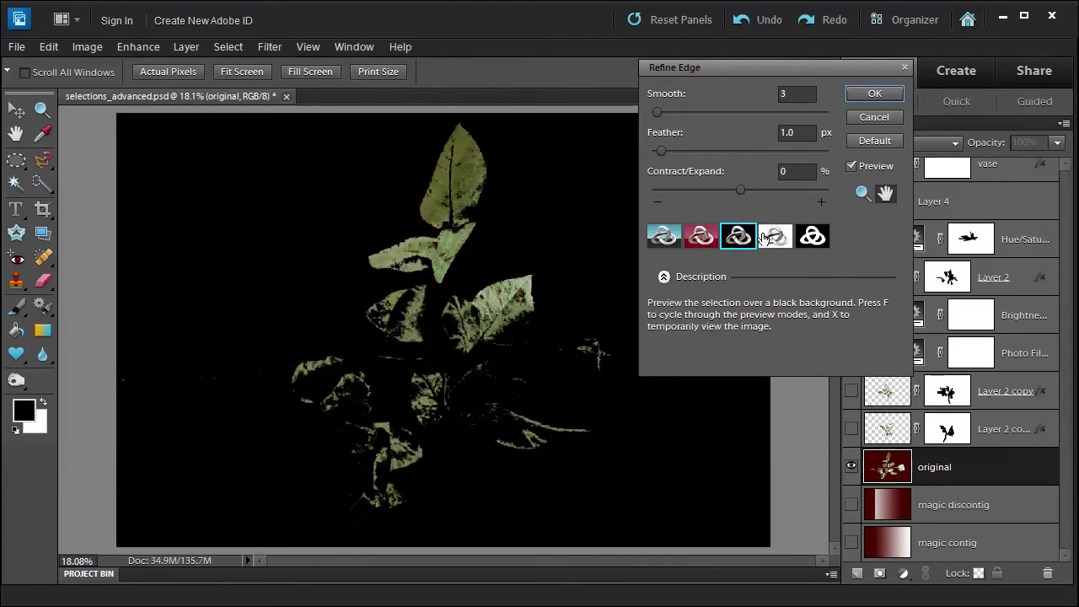
click(774, 237)
click(812, 237)
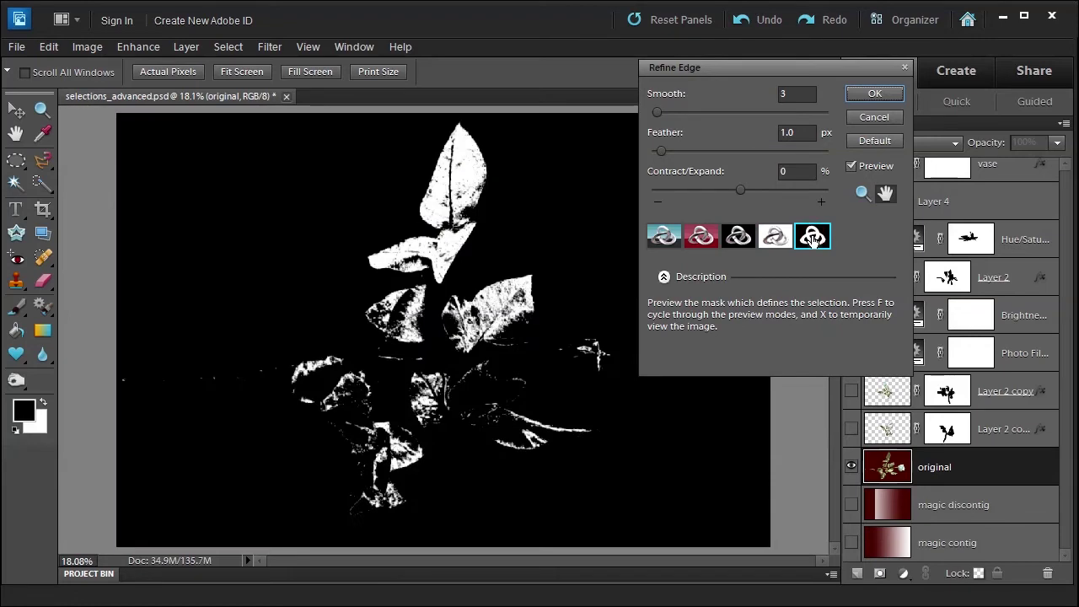
click(872, 118)
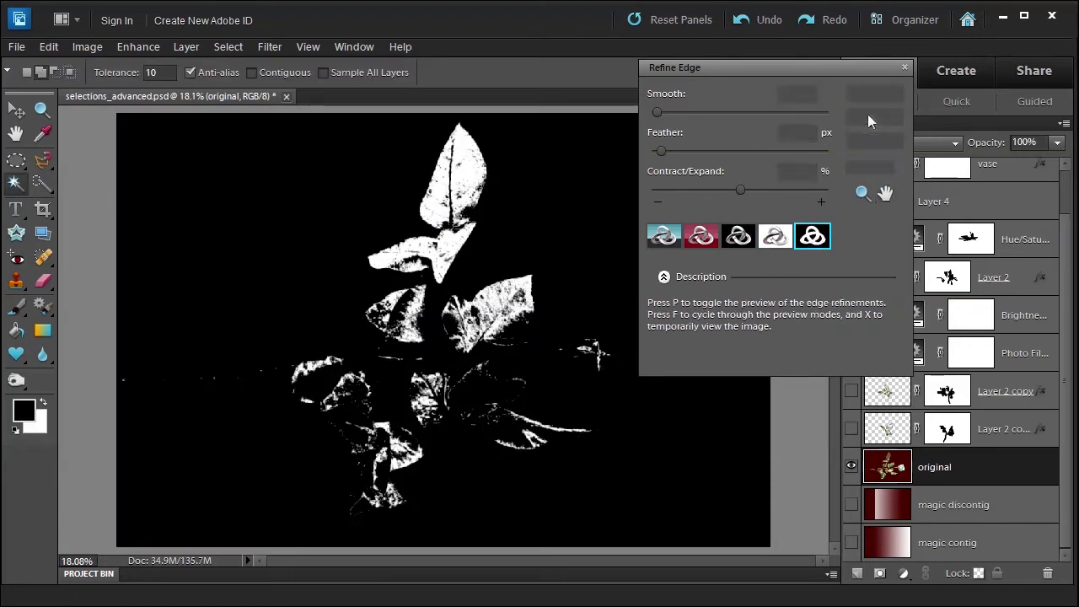
At tolerance 32, reselect the leaves and stem with the Magic Wand.
click(160, 73)
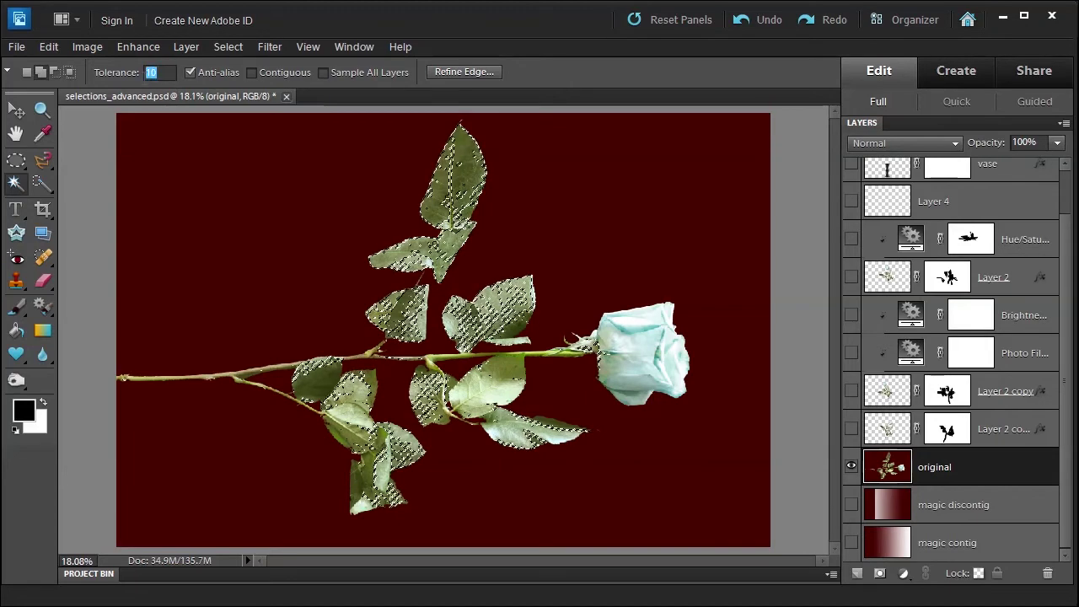
text(32)
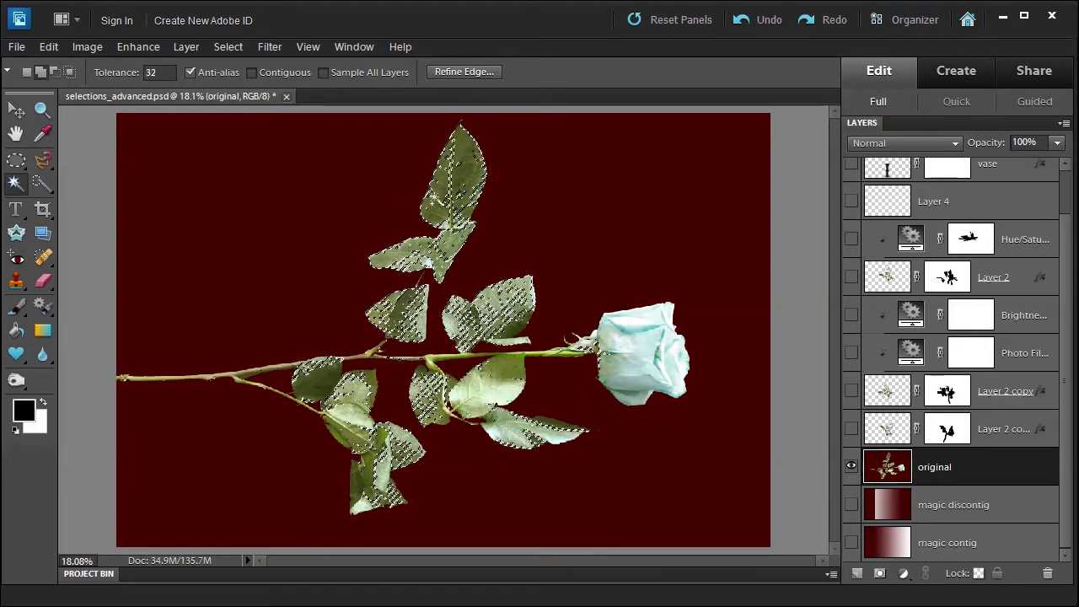
click(456, 180)
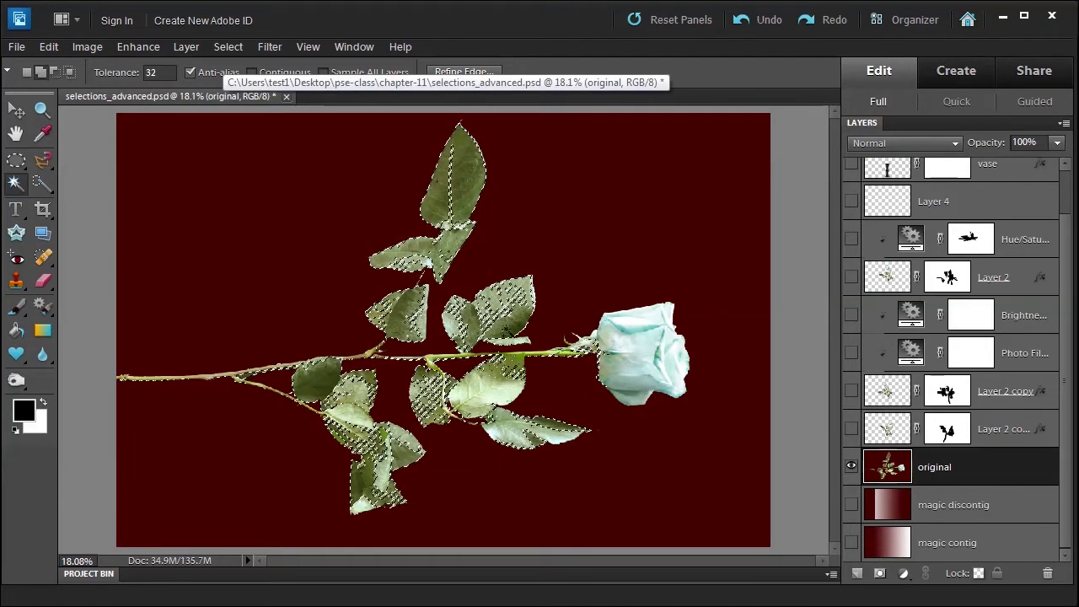
click(506, 309)
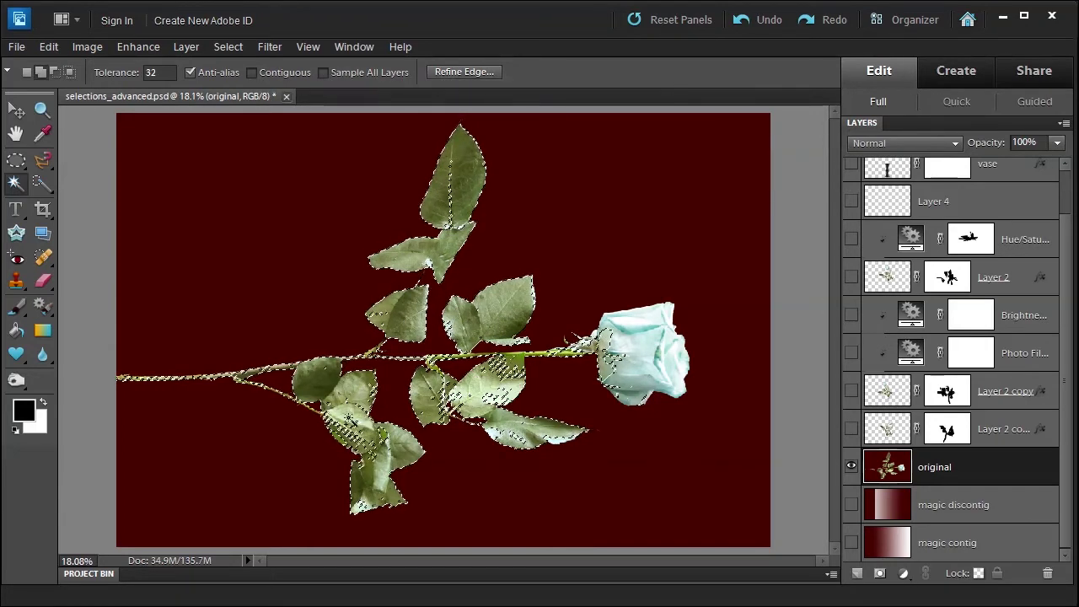
click(503, 433)
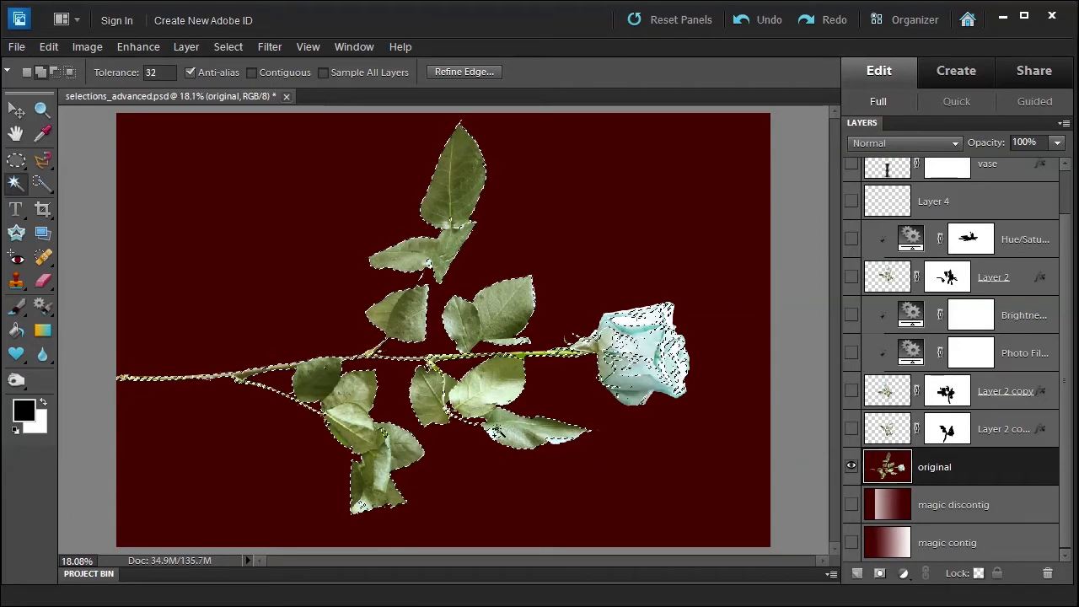
click(450, 72)
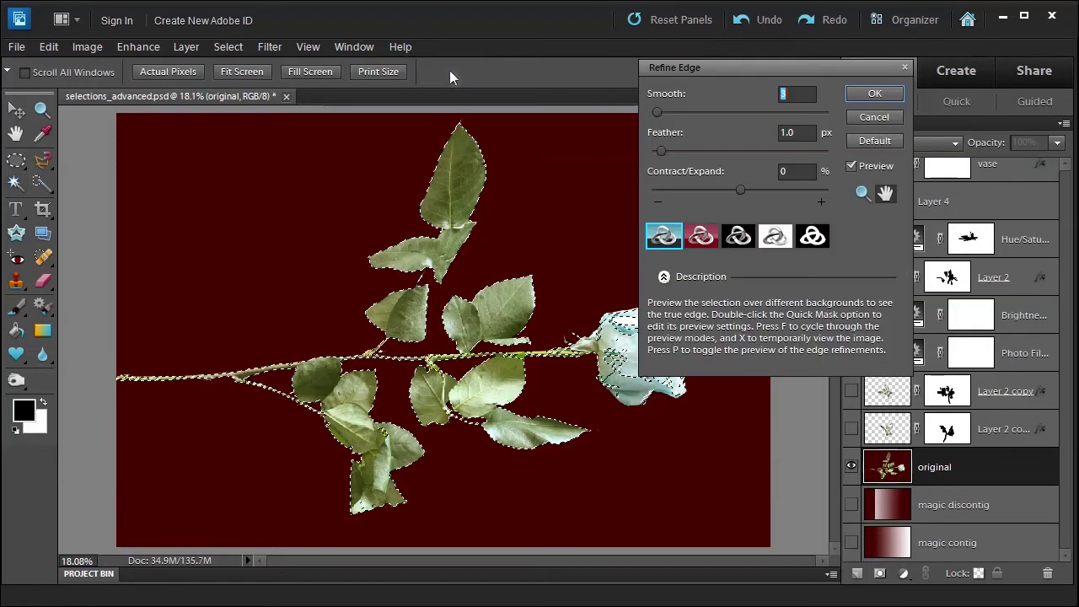
click(738, 239)
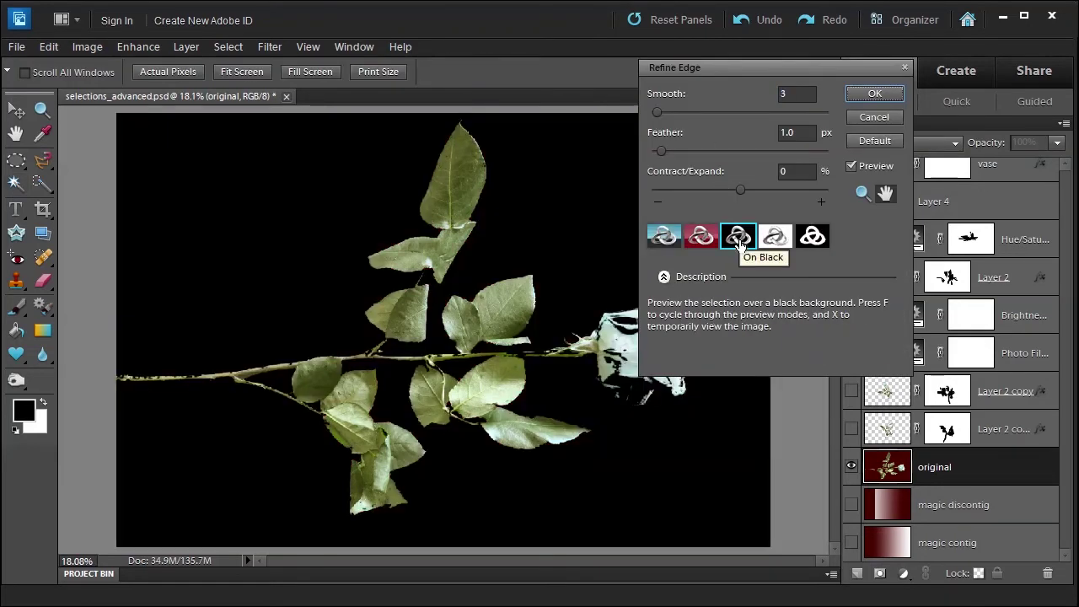
click(664, 236)
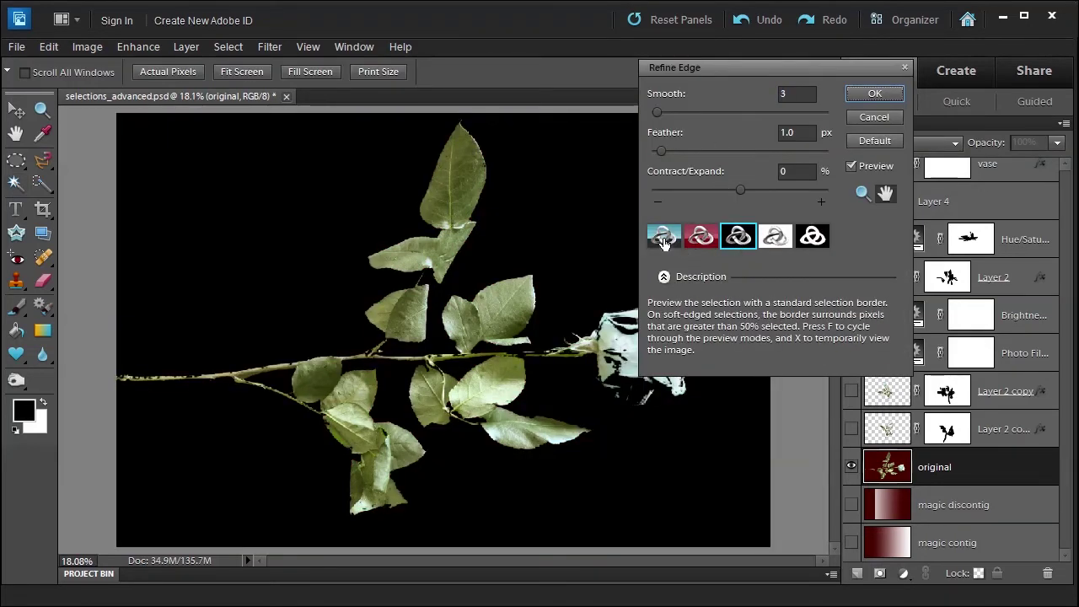
click(870, 119)
Switch to the Quick Selection tool, clear the selection and enable Auto-Enhance.
key(a)
click(227, 46)
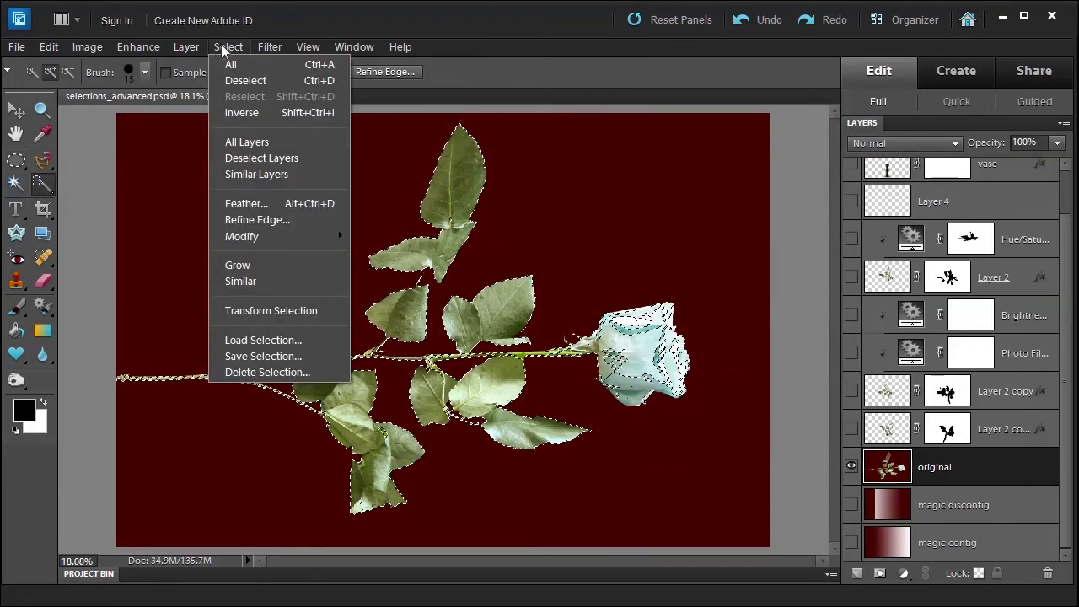
click(237, 81)
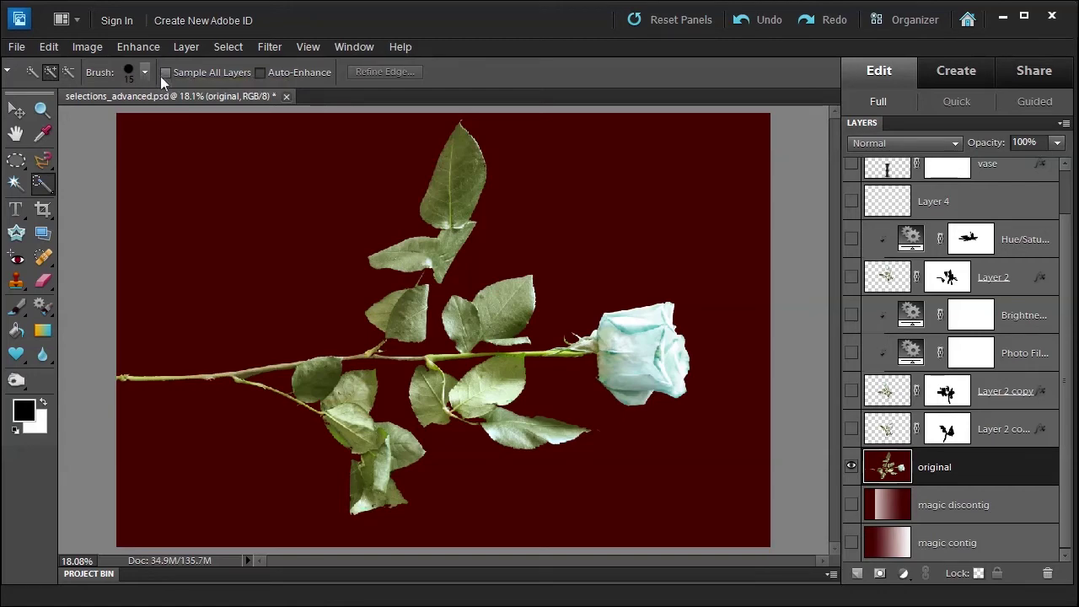
click(259, 71)
Paint over the top leaf and the leaf beside the stem with a 90 brush.
key(bracketright)
key(bracketright)
key(bracketright)
key(bracketright)
mouse_move(461, 158)
mouse_down()
mouse_move(449, 235)
mouse_move(413, 305)
mouse_up()
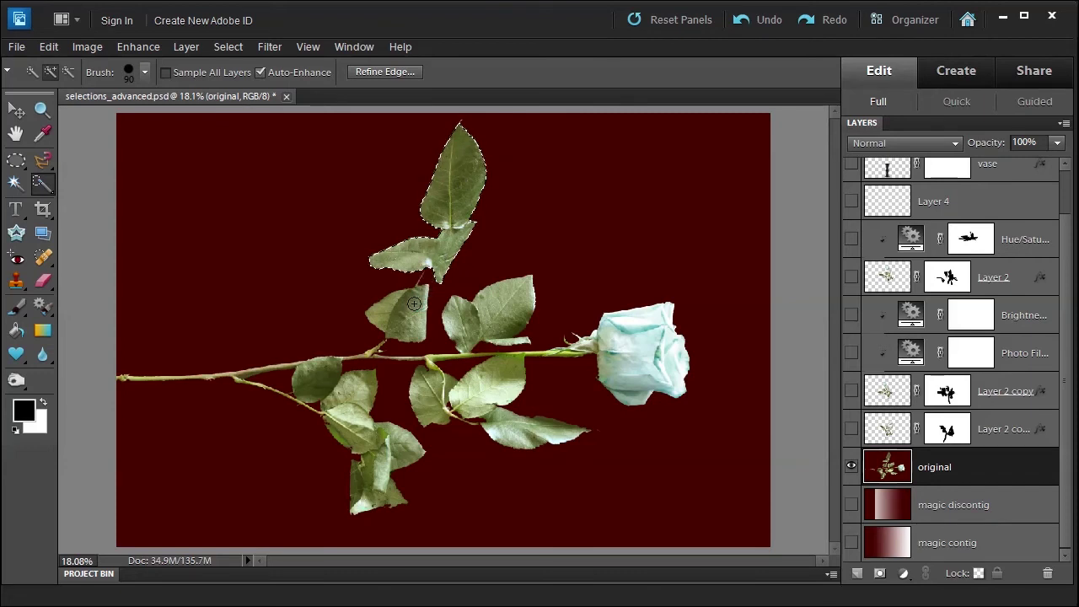
click(342, 392)
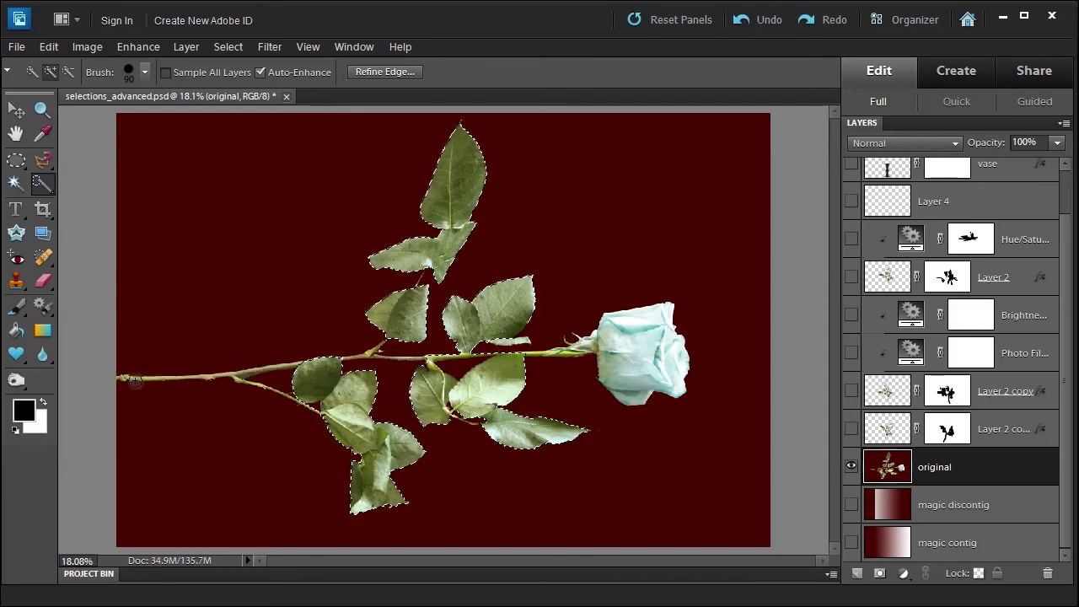
Zoom in on the left stem and add it to the Quick Selection with a size-40 brush.
click(43, 110)
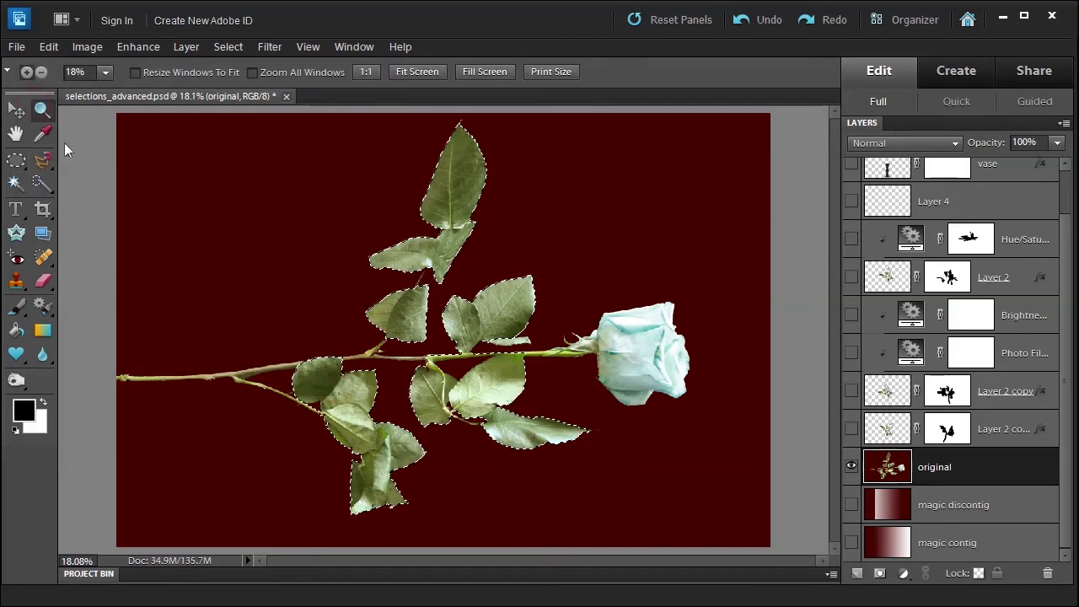
drag(140, 282, 138, 282)
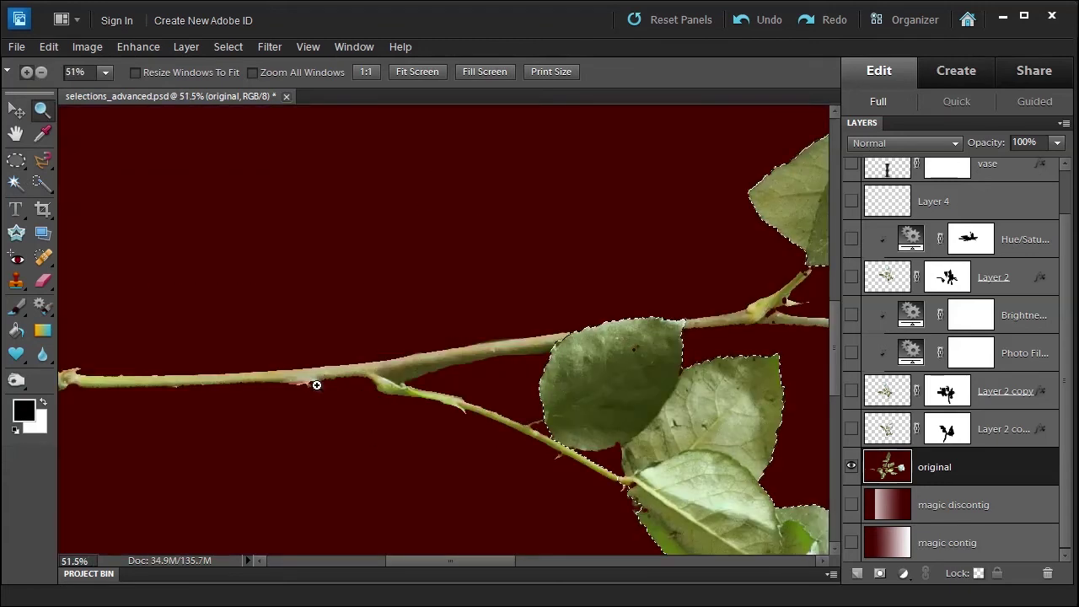
click(42, 183)
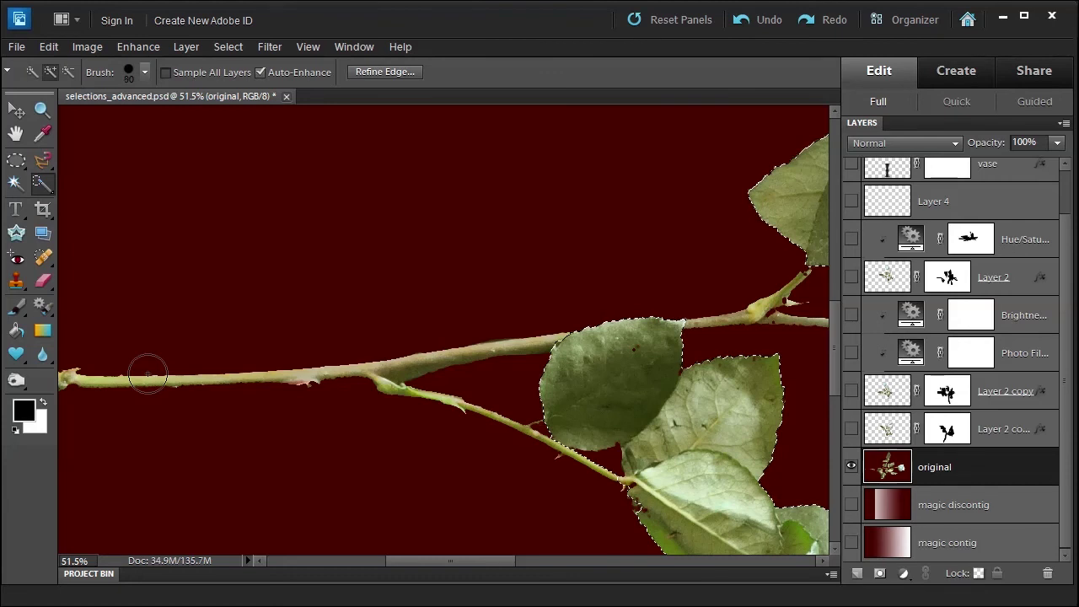
key(bracketleft)
key(bracketleft)
key(bracketleft)
key(bracketleft)
key(bracketleft)
key(bracketleft)
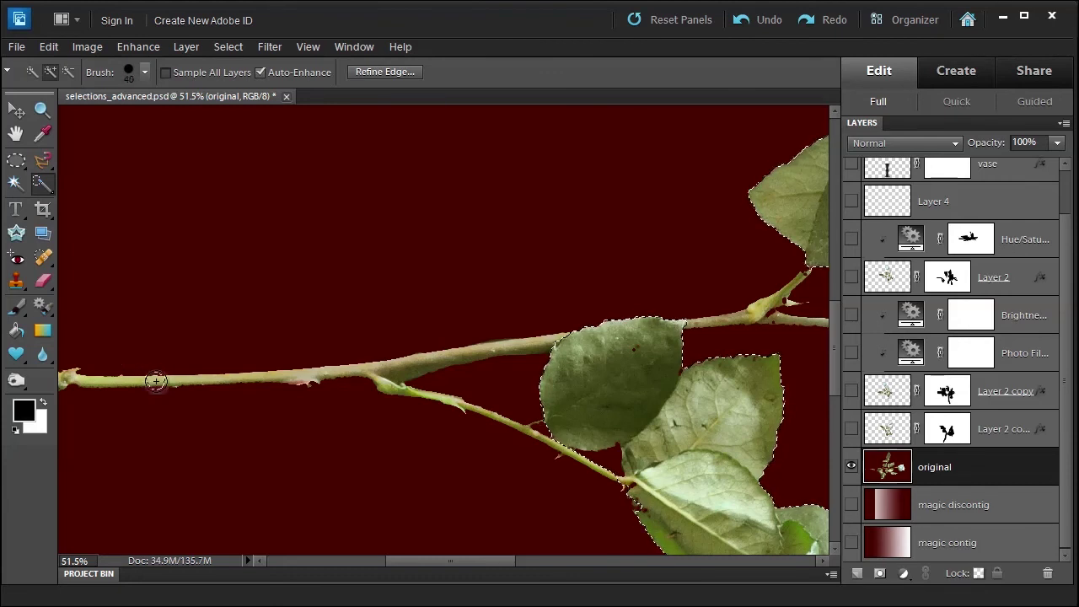
click(156, 381)
Fit the whole image back to the screen.
key(h)
click(242, 72)
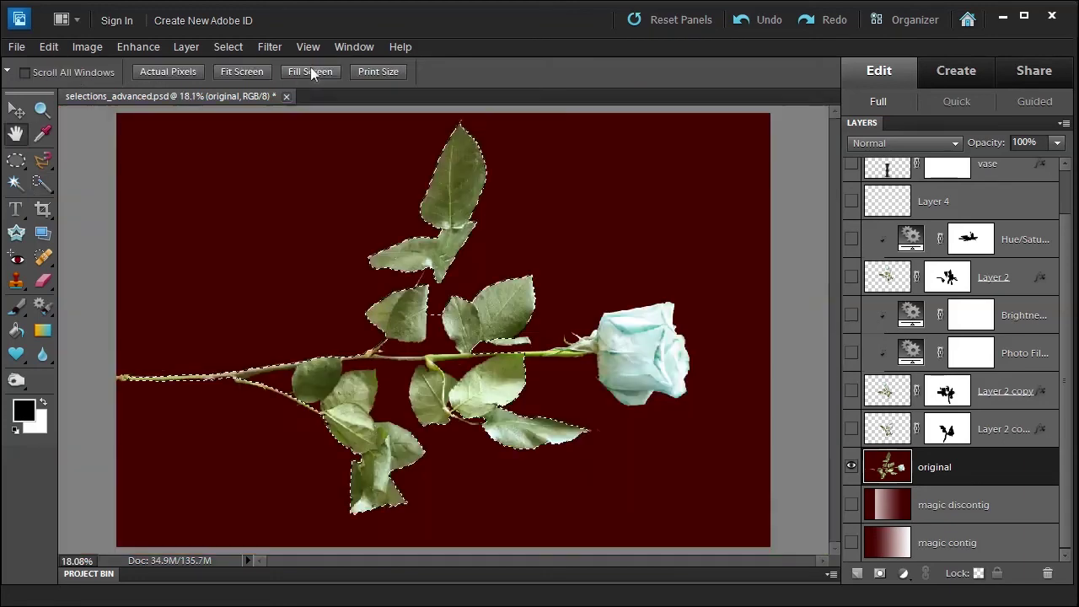
click(310, 72)
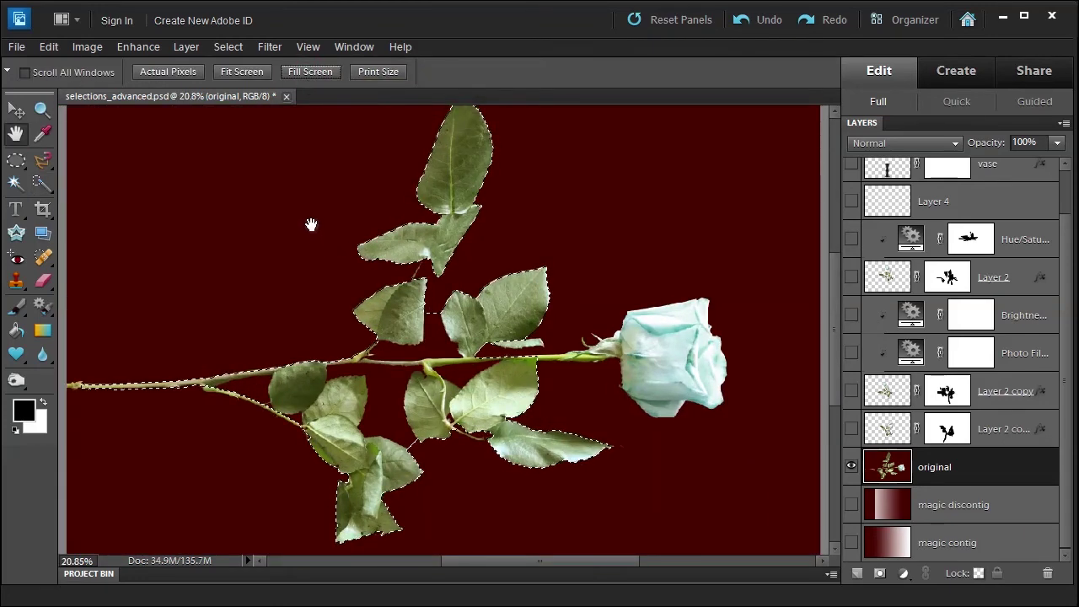
Preview the leaf-and-stem Quick Selection in Refine Edge On Black.
click(239, 71)
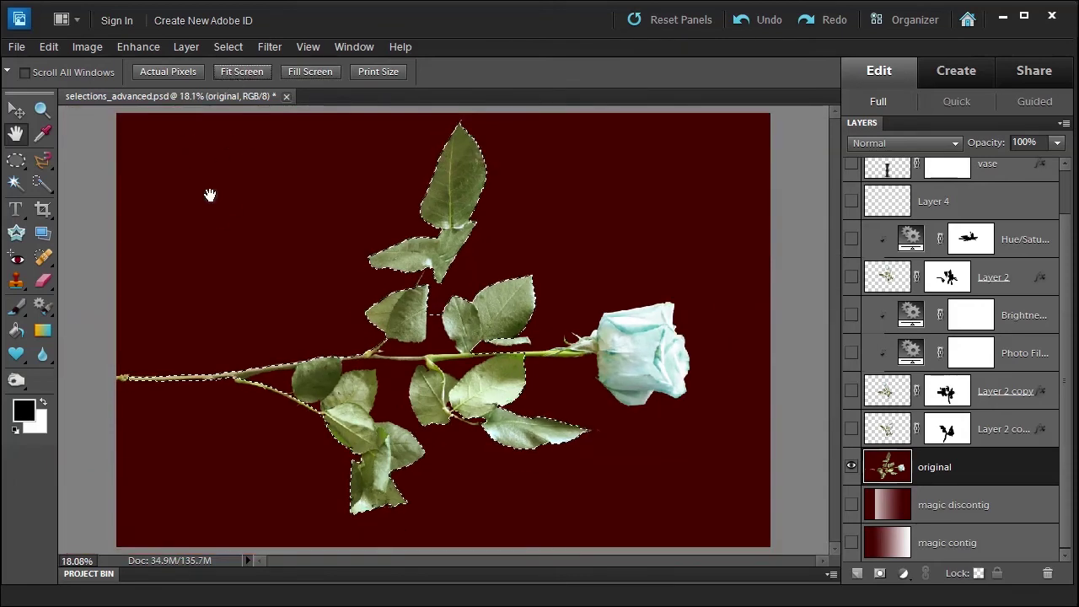
click(39, 181)
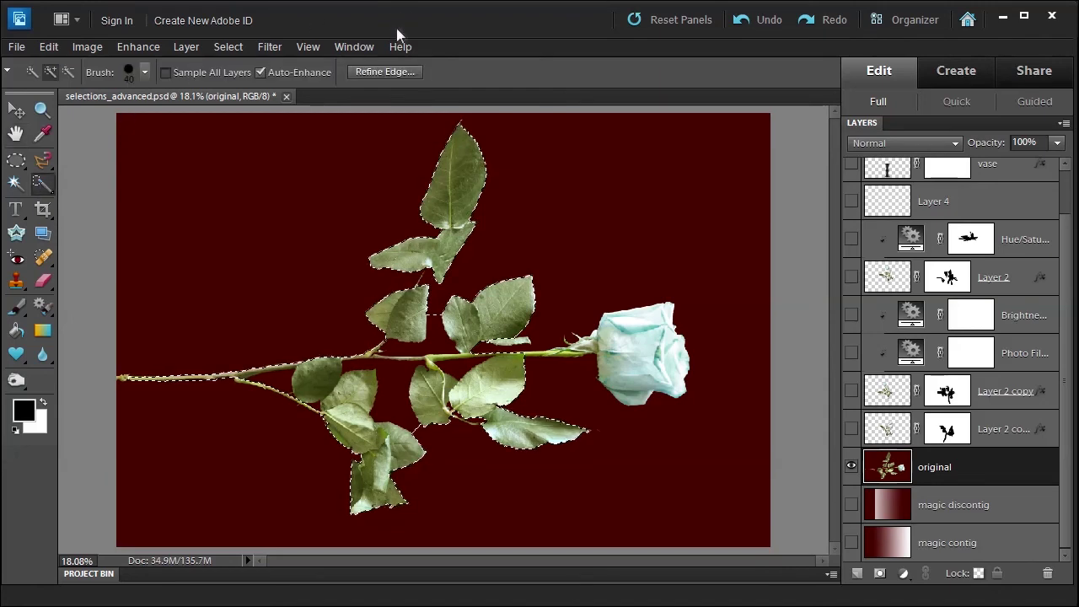
click(384, 72)
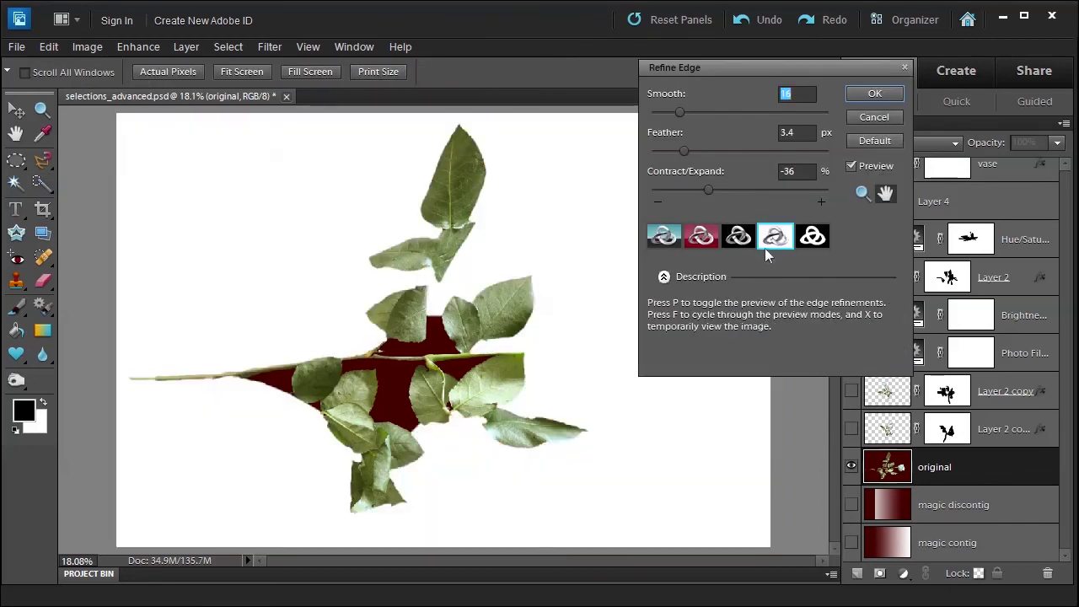
click(740, 239)
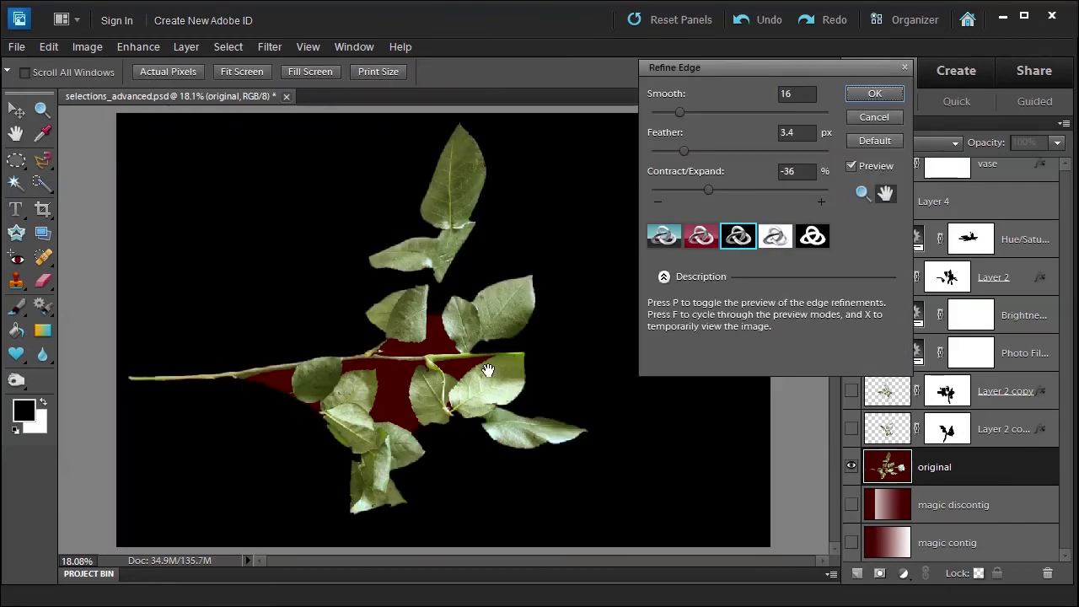
Cancel Refine Edge, enlarge the brush to size 90, and switch to subtracting with Alt.
click(875, 118)
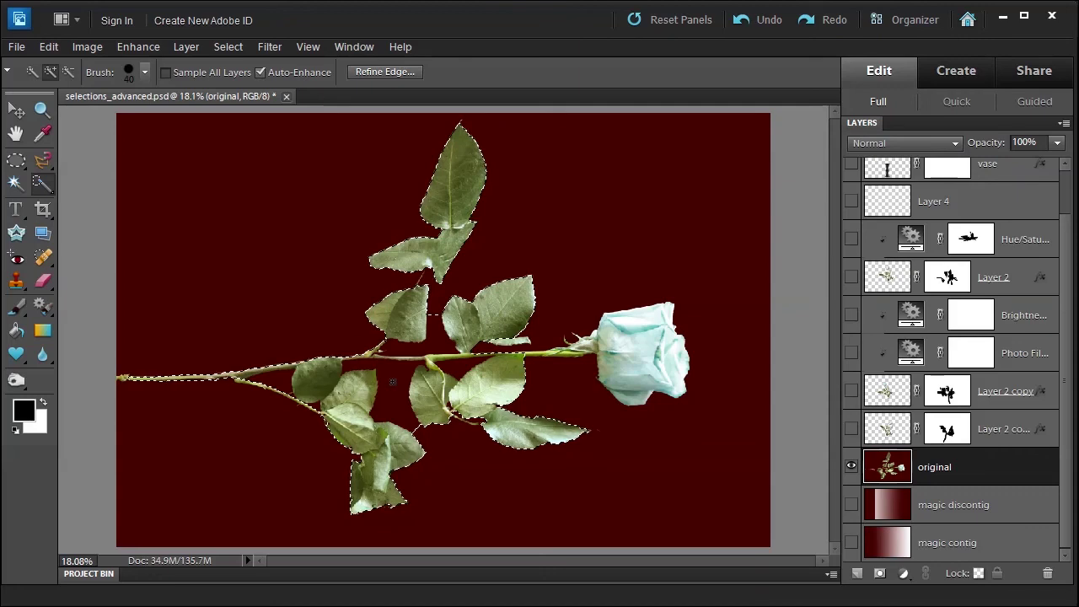
key(bracketright)
key(bracketright)
key(bracketright)
key(bracketright)
key(alt)
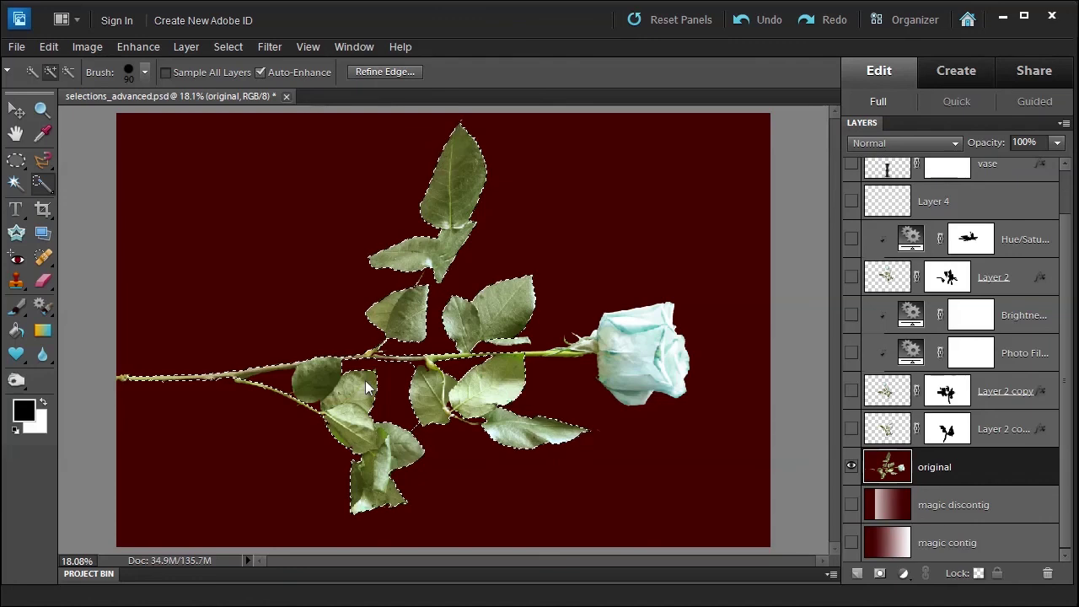
Recheck the selection in Refine Edge On Black, then close the dialog.
click(384, 71)
click(739, 239)
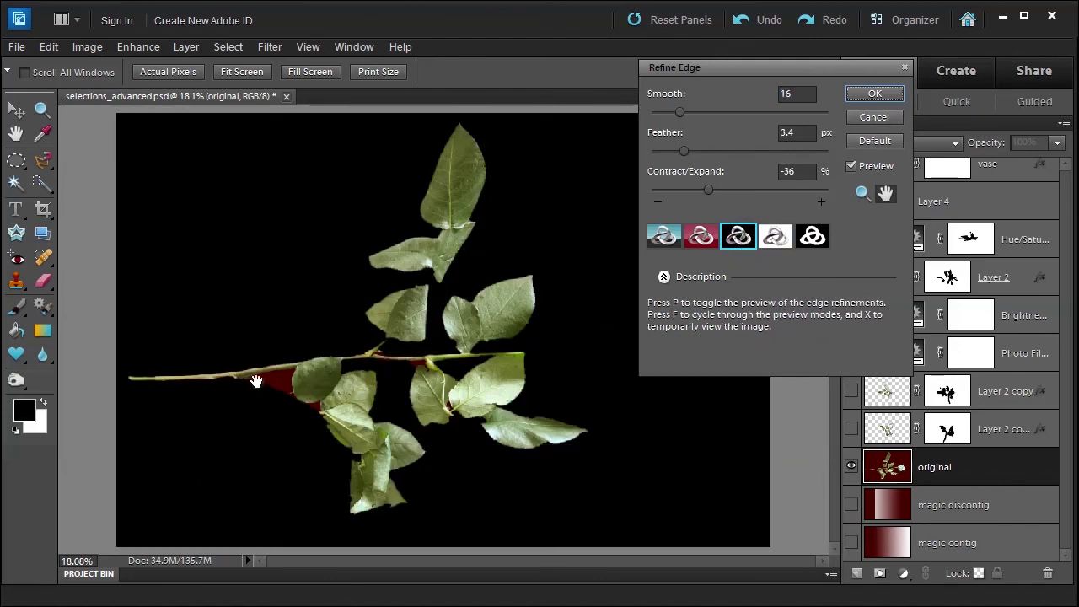
click(874, 118)
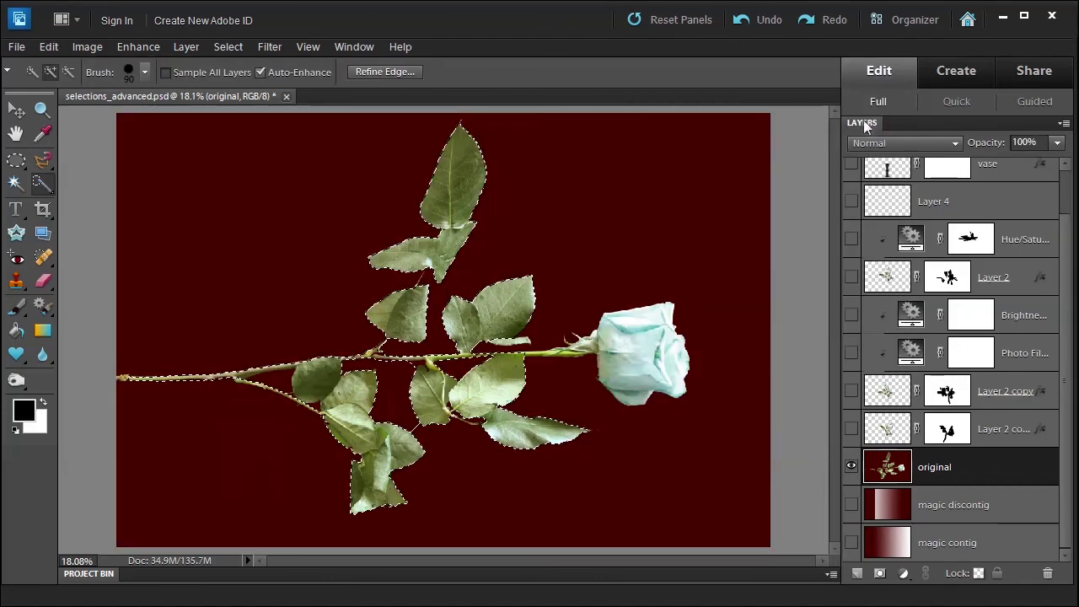